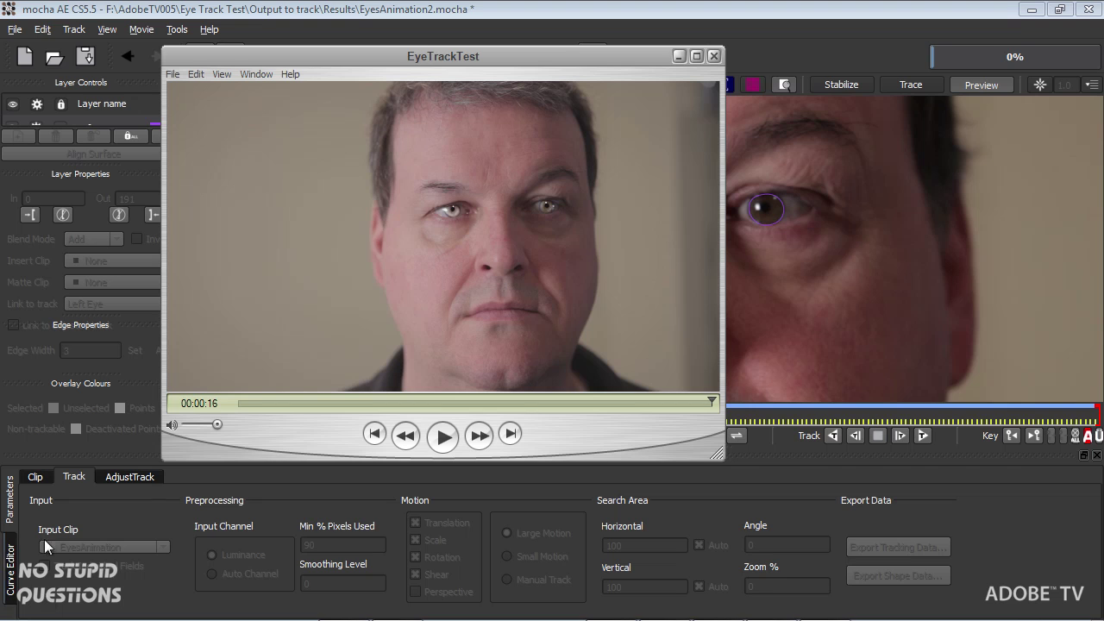
# - Close the EyeTrackTest video player and select the Right Eye spline's inner-edge point at frame 83
pyautogui.click(713, 57)
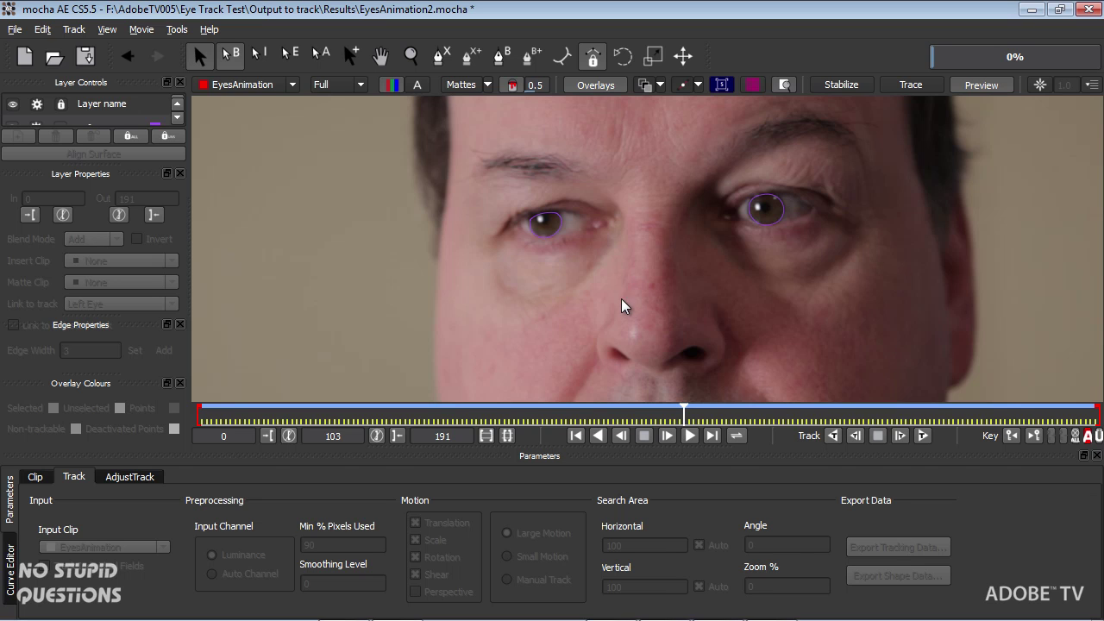
pyautogui.moveTo(682, 414); pyautogui.dragTo(589, 410)
pyautogui.click(565, 227)
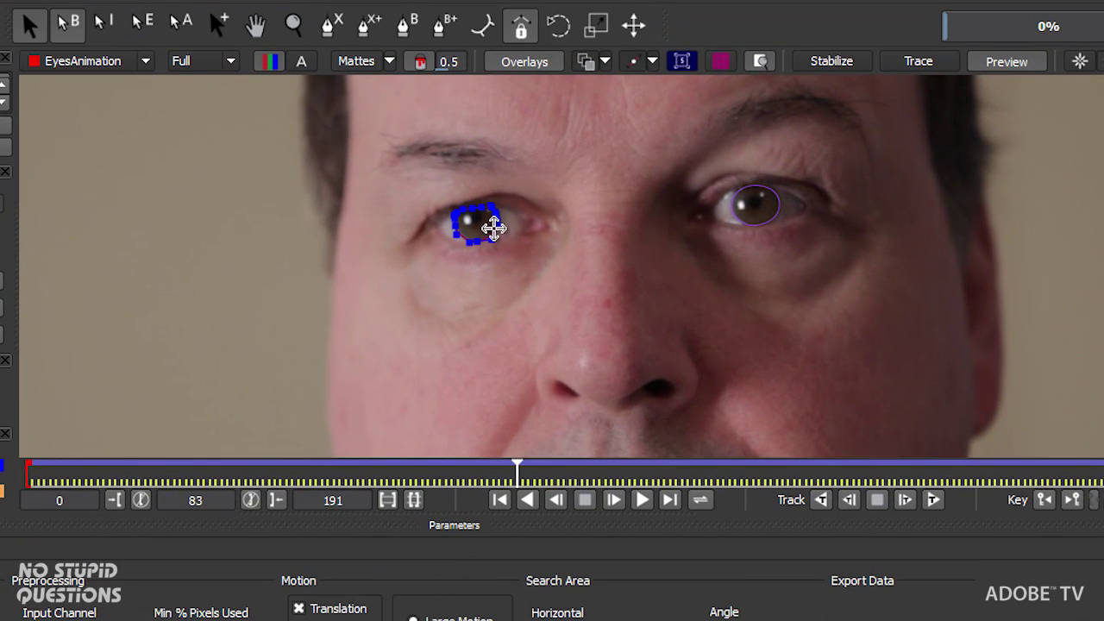
pyautogui.click(496, 226)
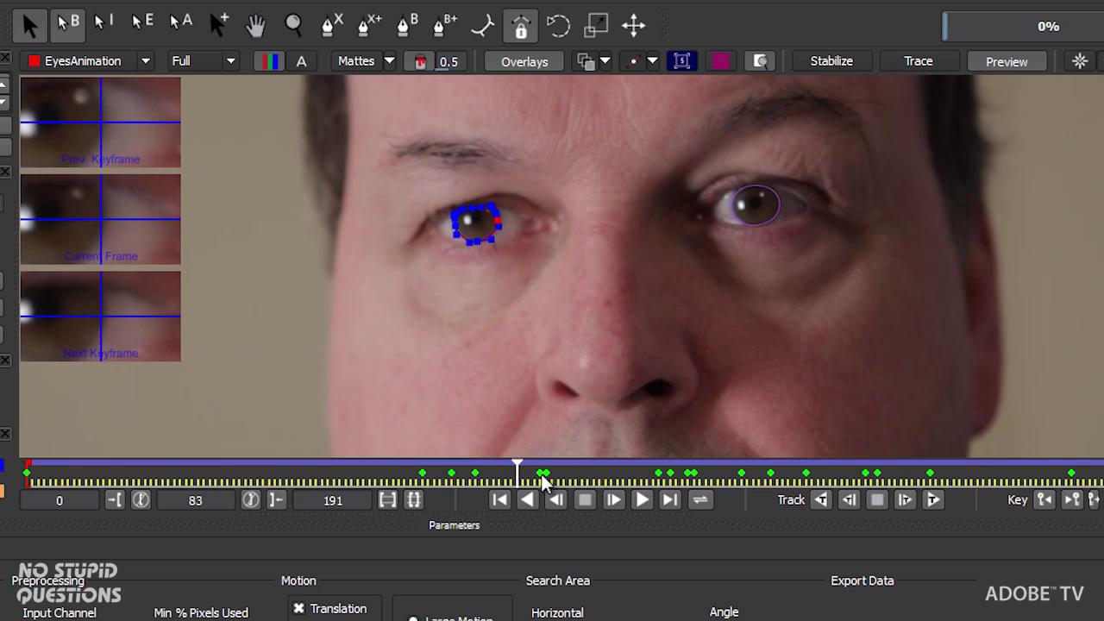
# - Scrub through the clip to review the Right Eye spline's fit and keyframes, finishing on the keyframe at frame 76
pyautogui.moveTo(515, 470); pyautogui.dragTo(415, 481)
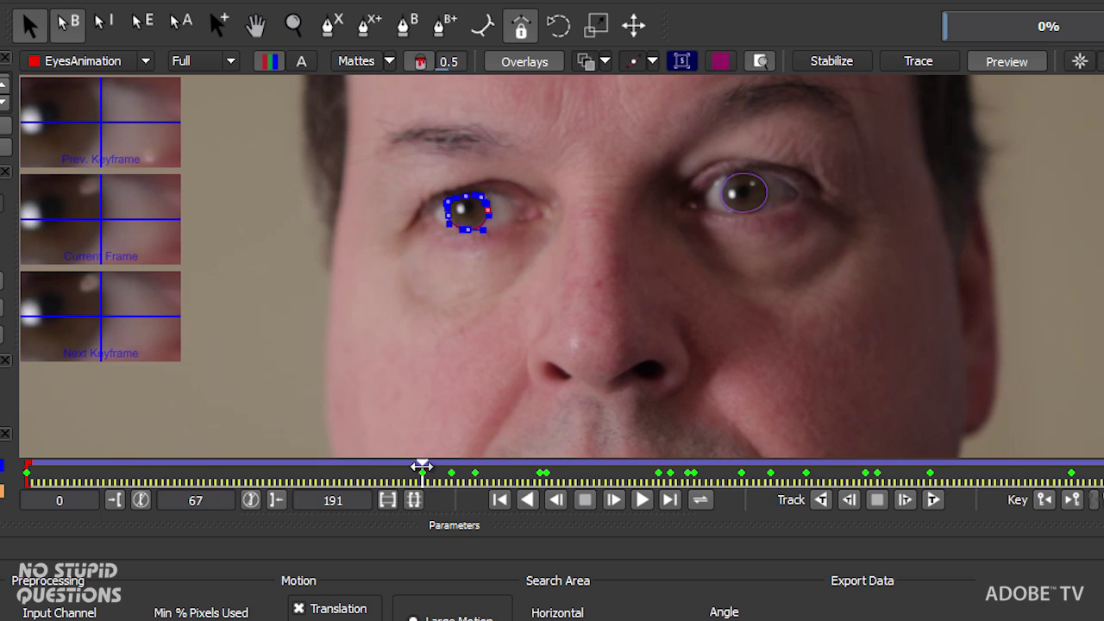
pyautogui.moveTo(421, 466); pyautogui.dragTo(1092, 472)
pyautogui.moveTo(987, 480); pyautogui.dragTo(480, 470)
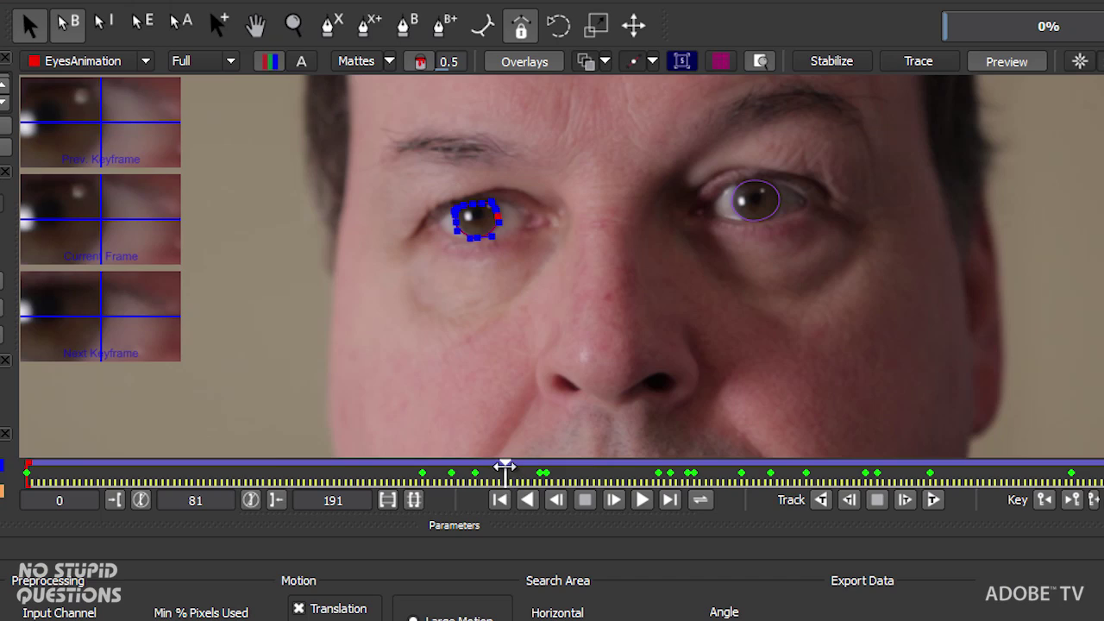
pyautogui.moveTo(505, 466); pyautogui.dragTo(475, 469)
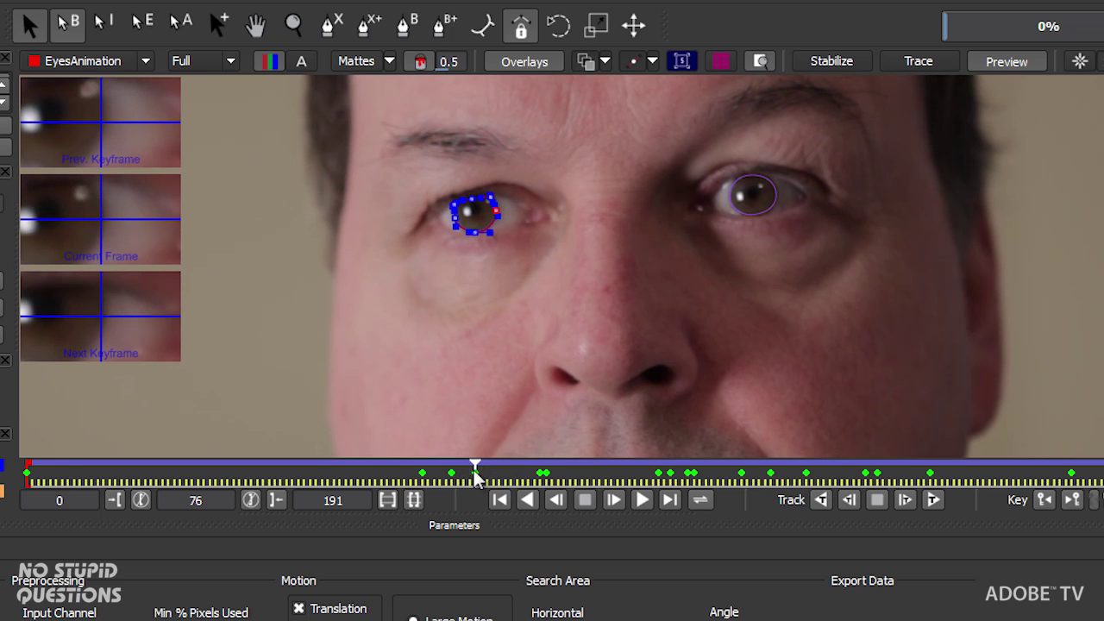
# - At frame 81, adjust the Right Eye spline's nose-side point against the iris edge in a close-up view
pyautogui.click(294, 28)
pyautogui.moveTo(495, 168); pyautogui.dragTo(481, 100)
pyautogui.click(31, 26)
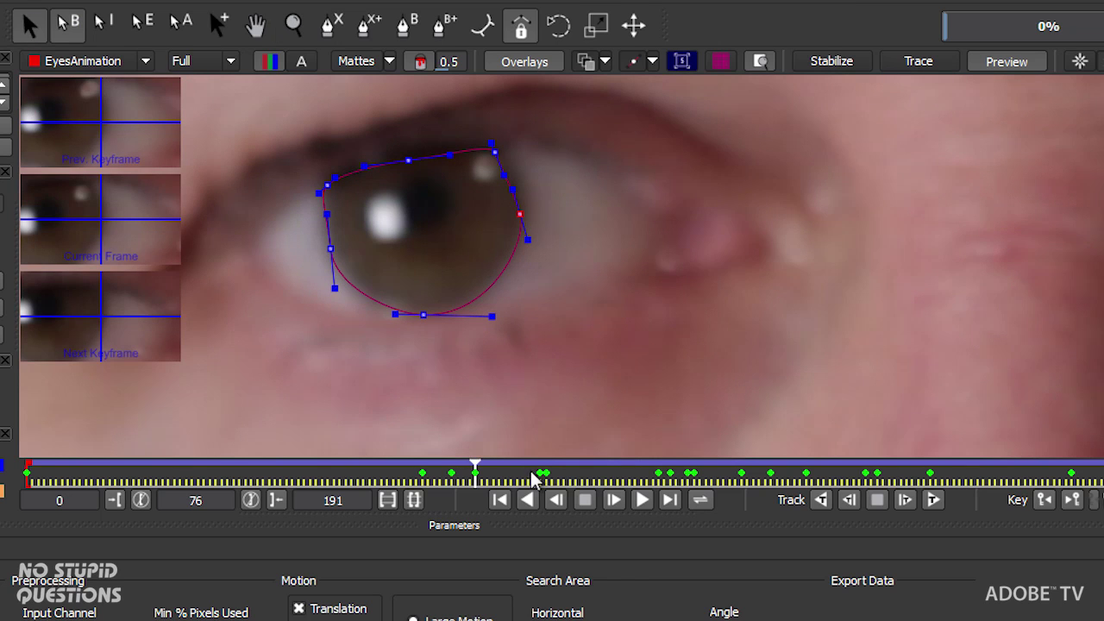
pyautogui.click(504, 472)
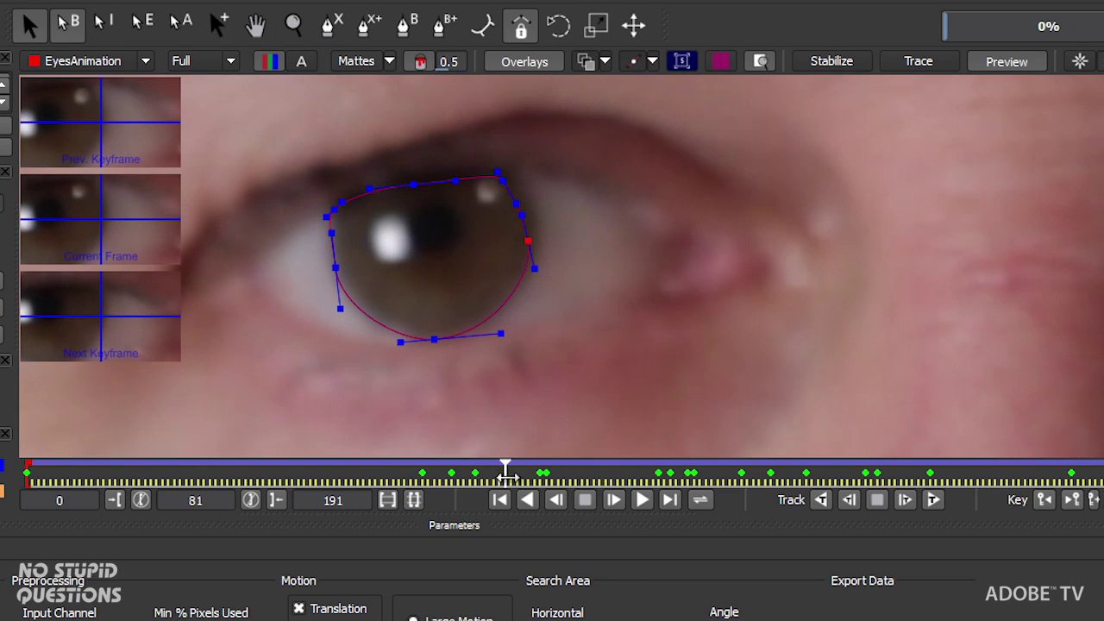
pyautogui.moveTo(529, 243); pyautogui.dragTo(519, 243)
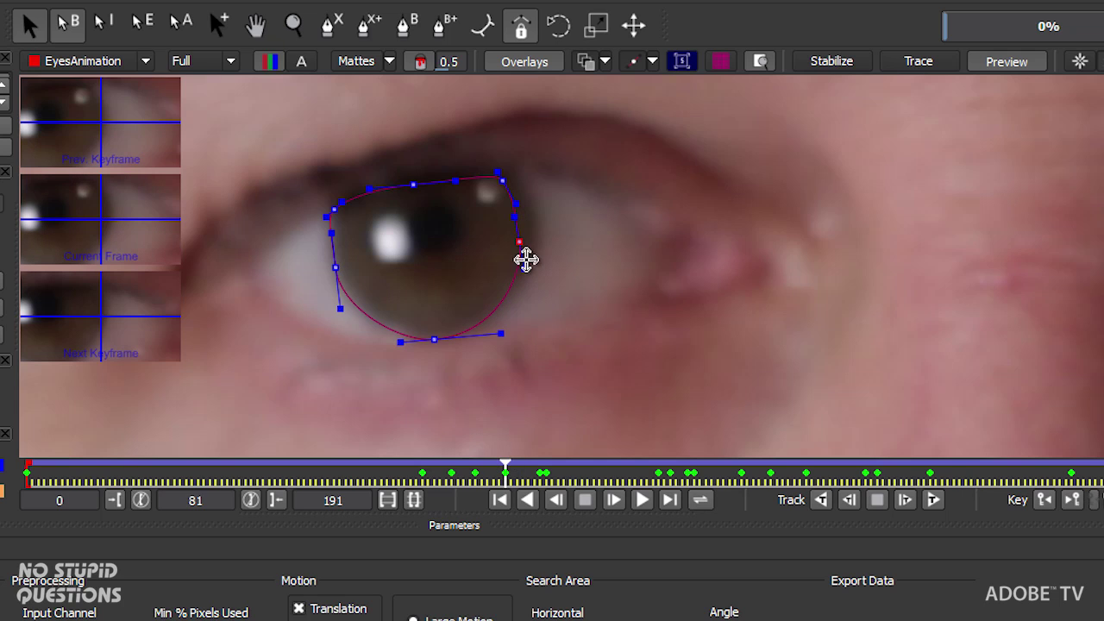
pyautogui.moveTo(523, 245); pyautogui.dragTo(525, 243)
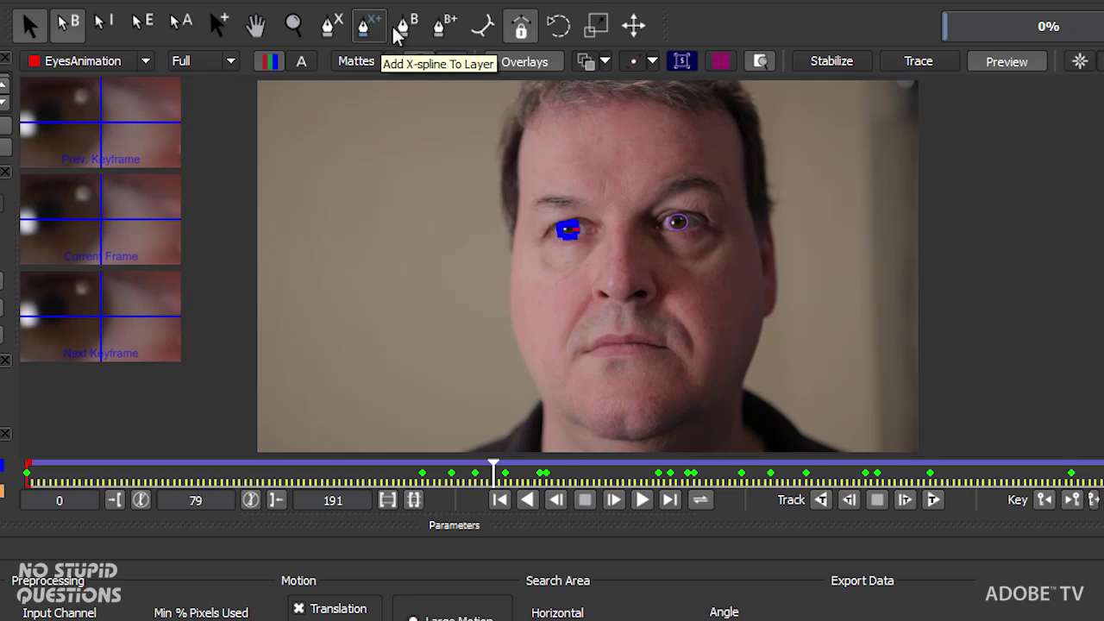
# - Select all points of the Right Eye spline at frame 79 and delete the spline
pyautogui.click(365, 26)
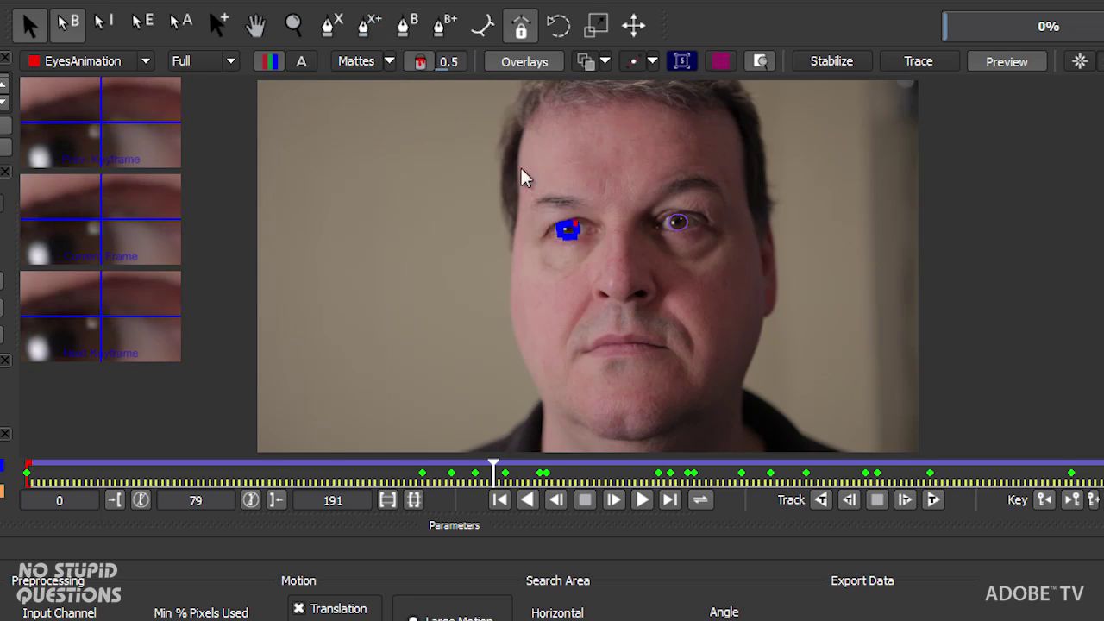
pyautogui.click(294, 25)
pyautogui.scroll(5, 564, 246)
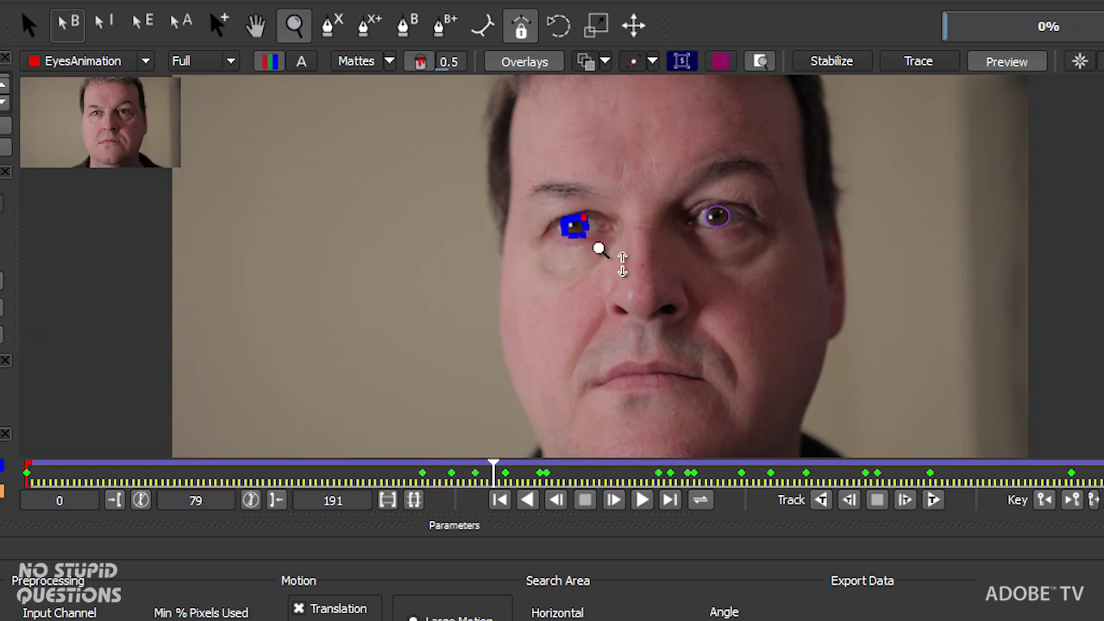
pyautogui.scroll(4, 581, 207)
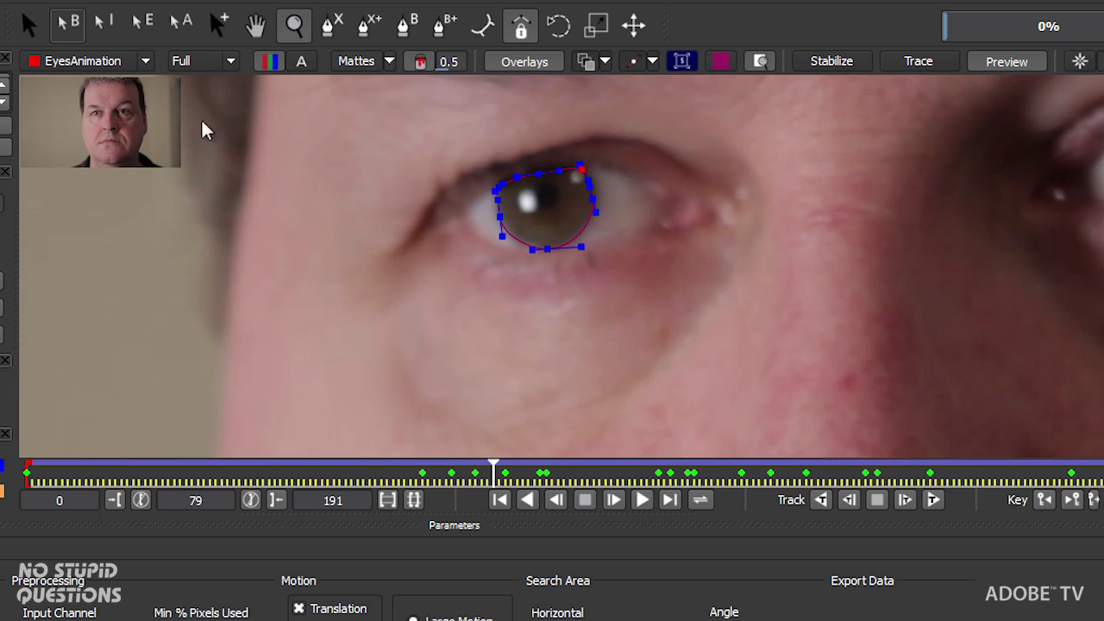
pyautogui.click(35, 32)
pyautogui.click(457, 142)
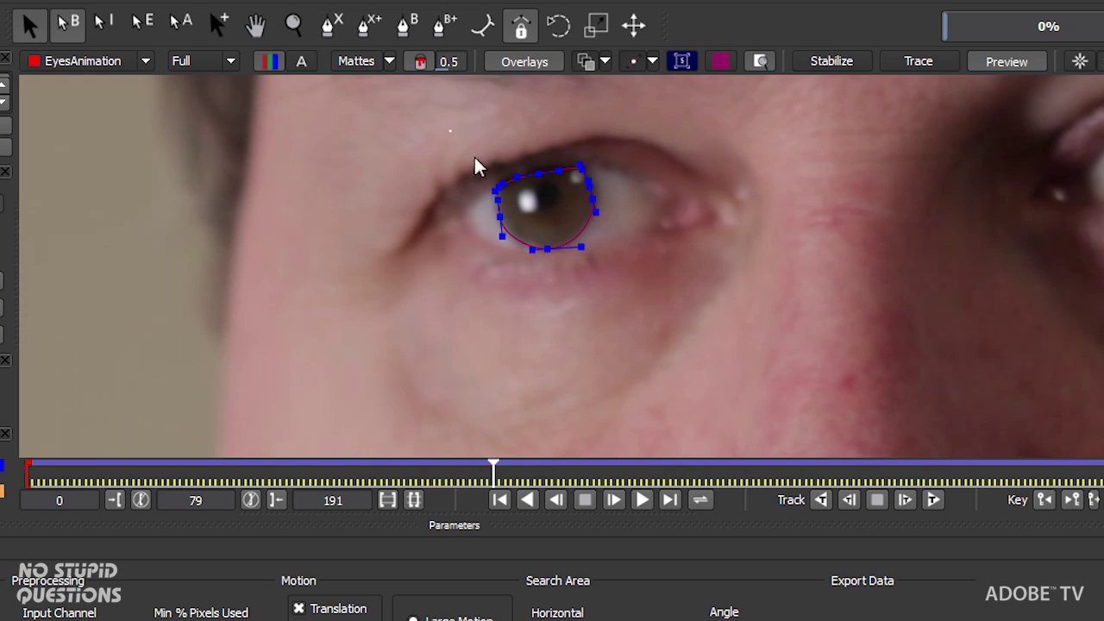
pyautogui.moveTo(656, 293); pyautogui.dragTo(646, 249)
pyautogui.press('Delete')
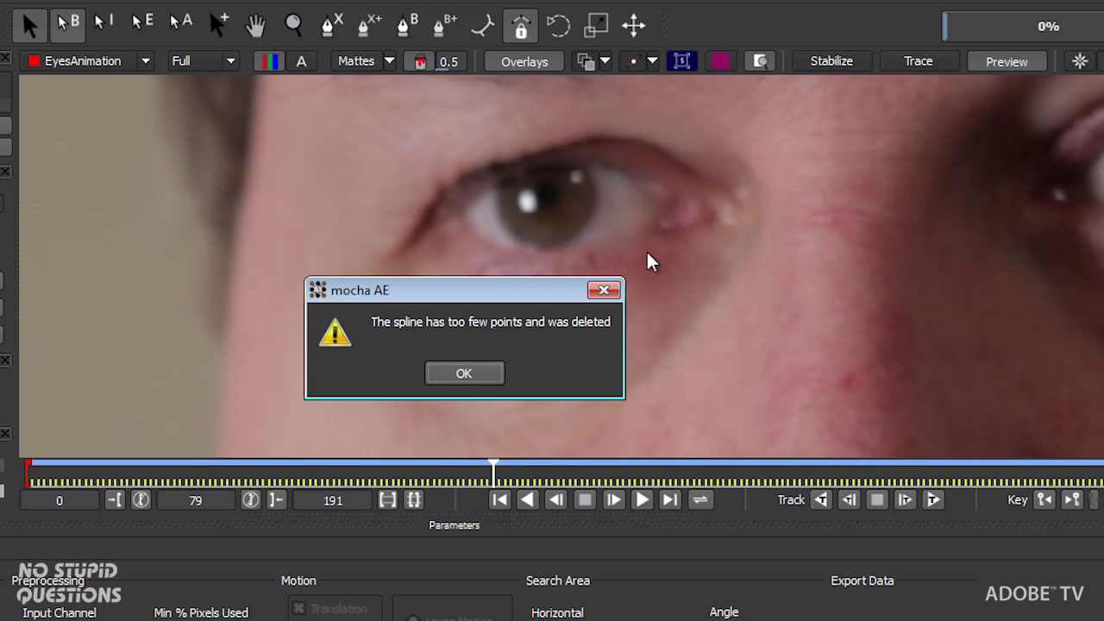
pyautogui.click(475, 371)
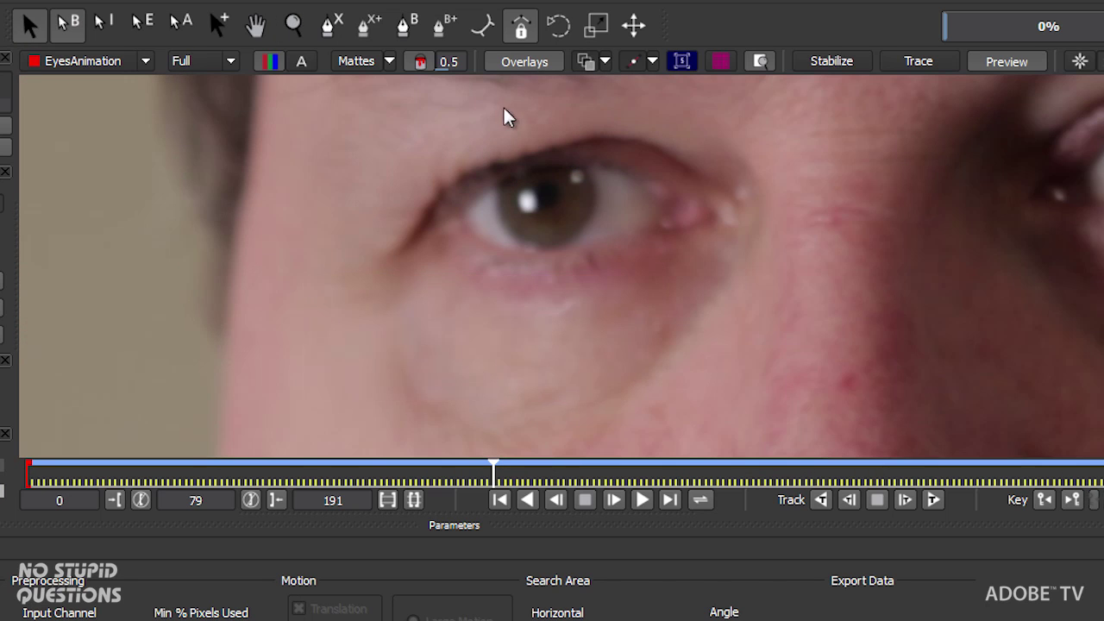
# - Draw a new Bezier spline around the same iris at frame 79 and adjust its points and handles to the outline
pyautogui.click(409, 29)
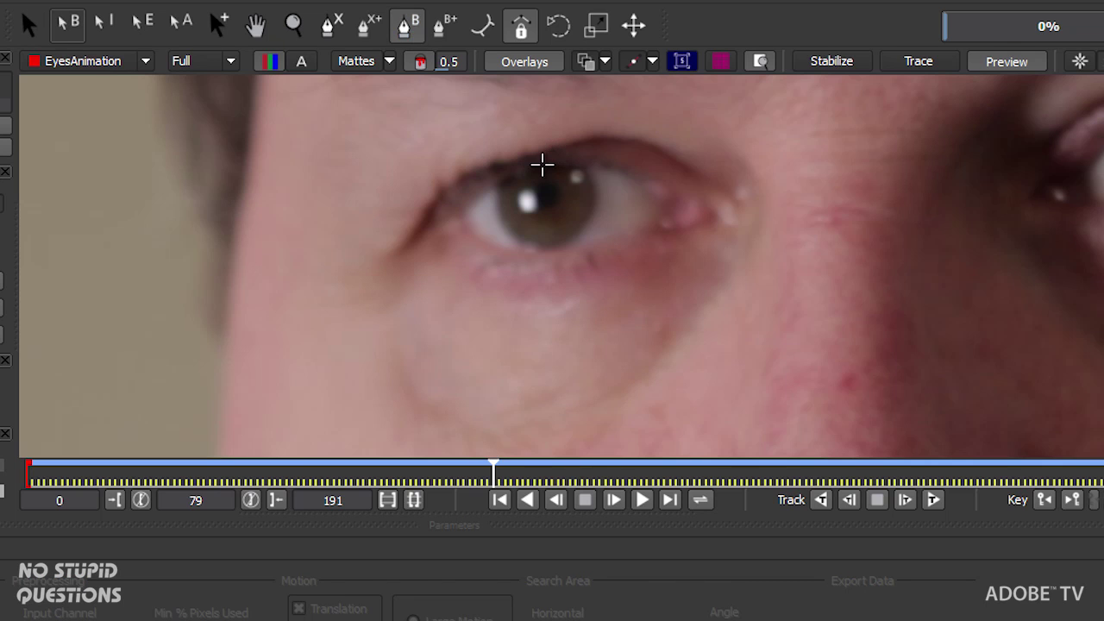
pyautogui.click(542, 163)
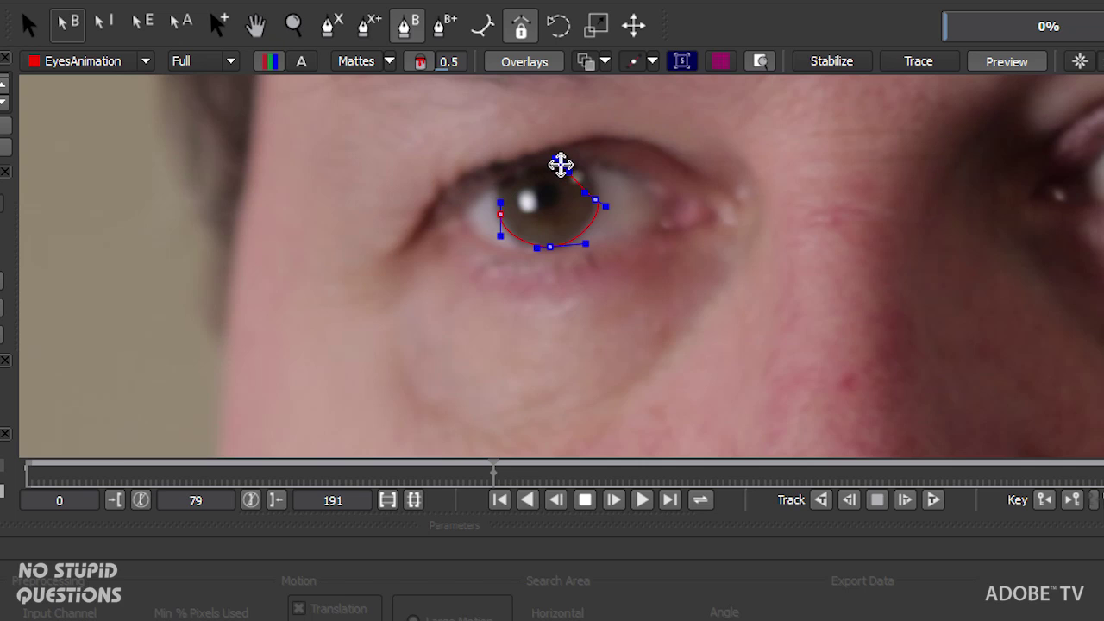
pyautogui.click(561, 165)
pyautogui.moveTo(551, 159); pyautogui.dragTo(522, 160)
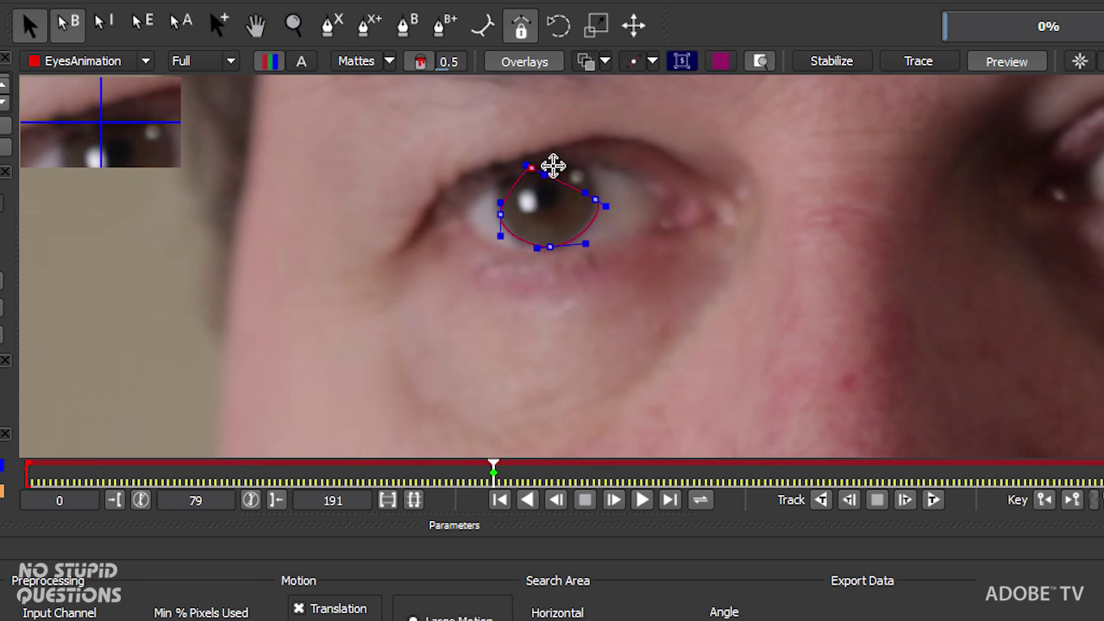
pyautogui.moveTo(546, 175); pyautogui.dragTo(503, 165)
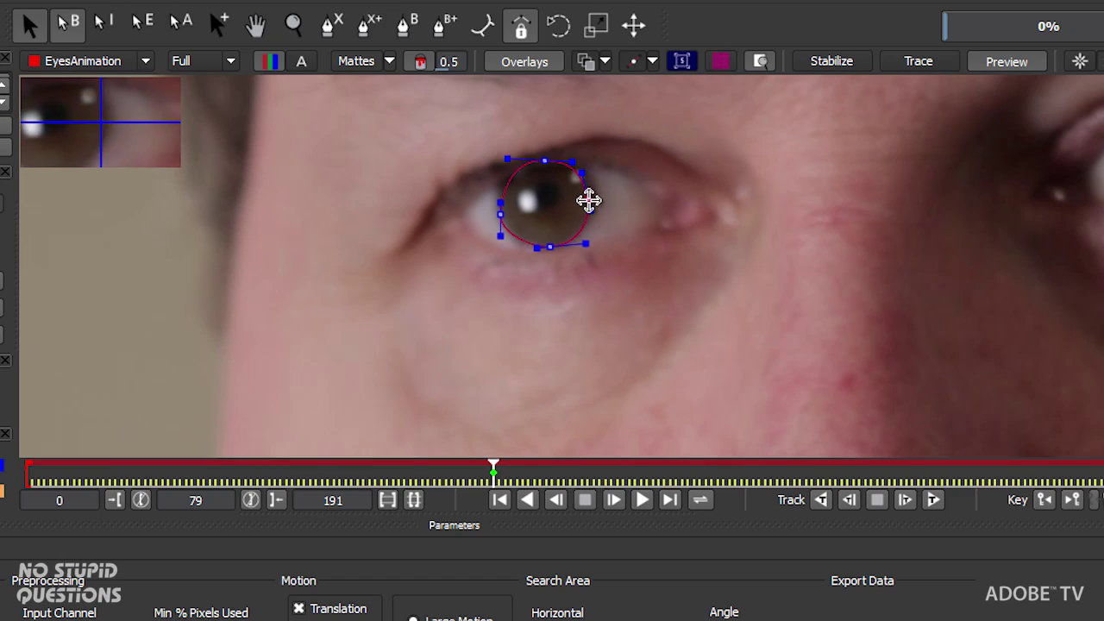
# - Track the new iris spline forward from frame 79 and stop the tracking partway through the clip
pyautogui.click(904, 500)
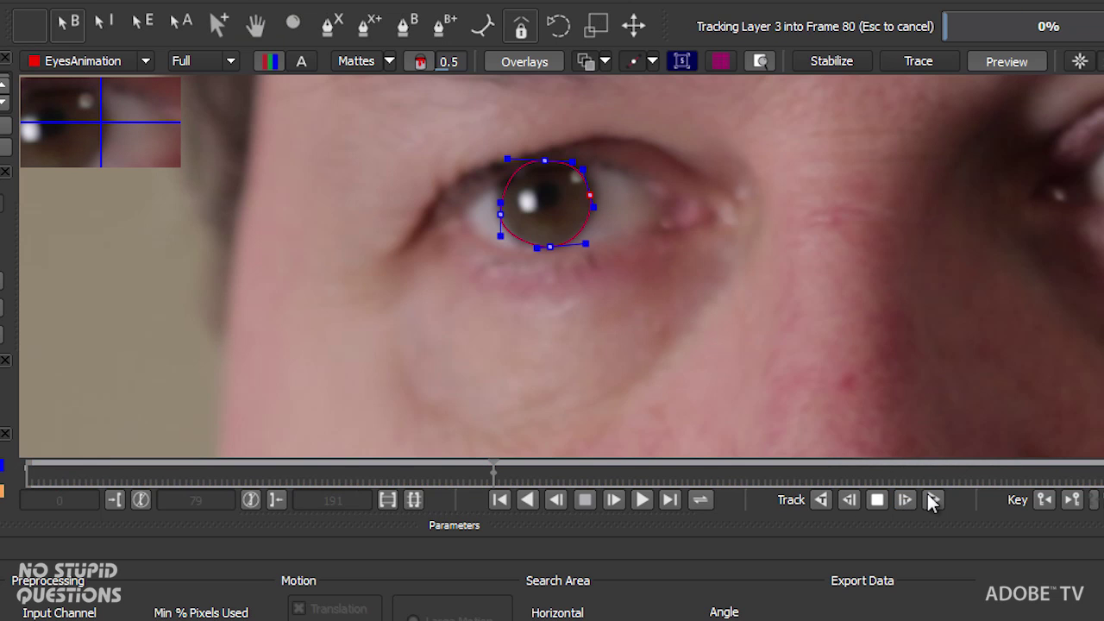
pyautogui.click(934, 501)
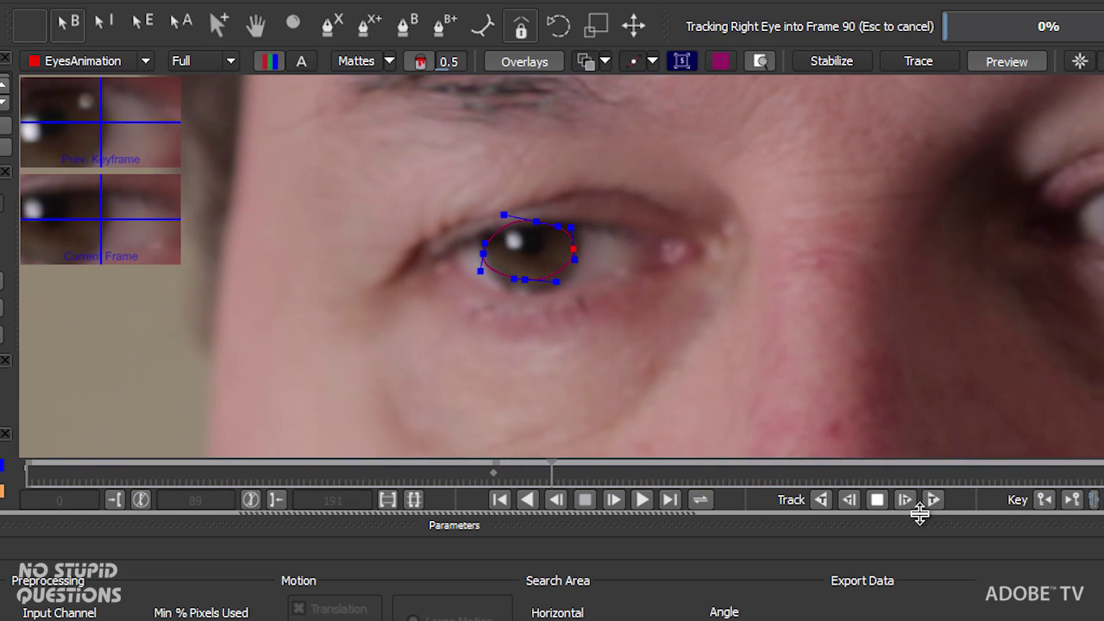
pyautogui.click(875, 500)
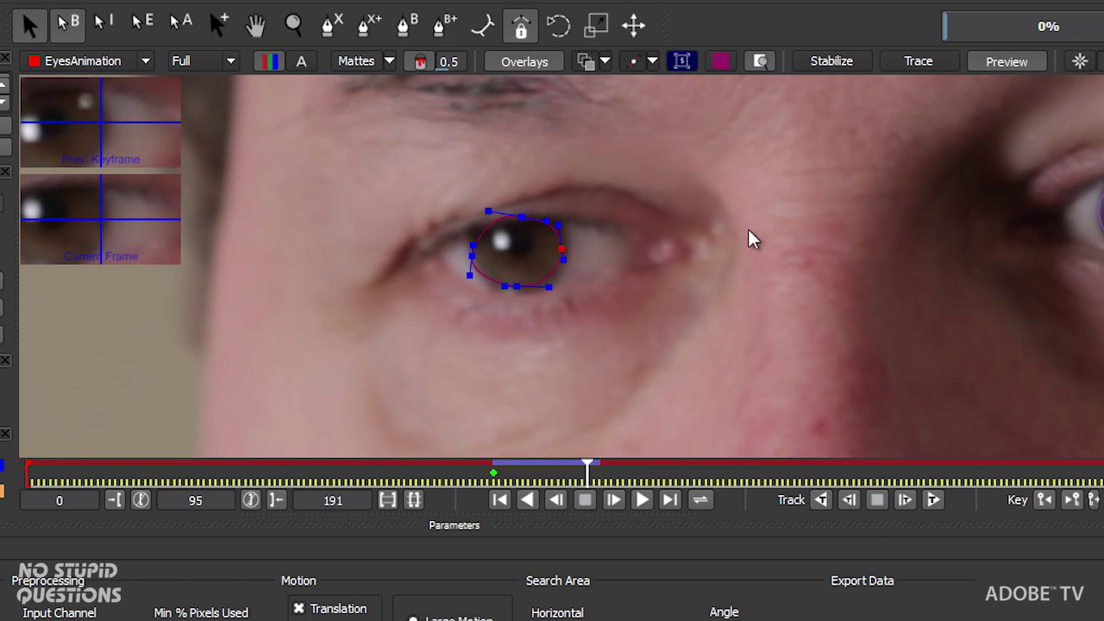
# - Open the shape data export options for the selected layer and close them without saving
pyautogui.hotkey('shift', 'z')
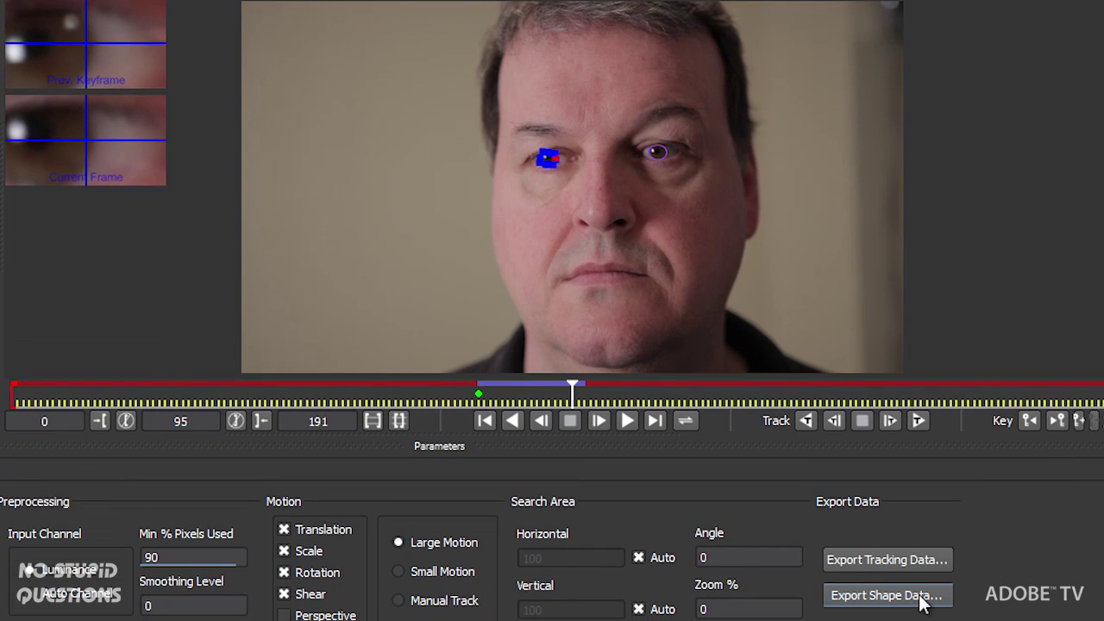
pyautogui.click(923, 595)
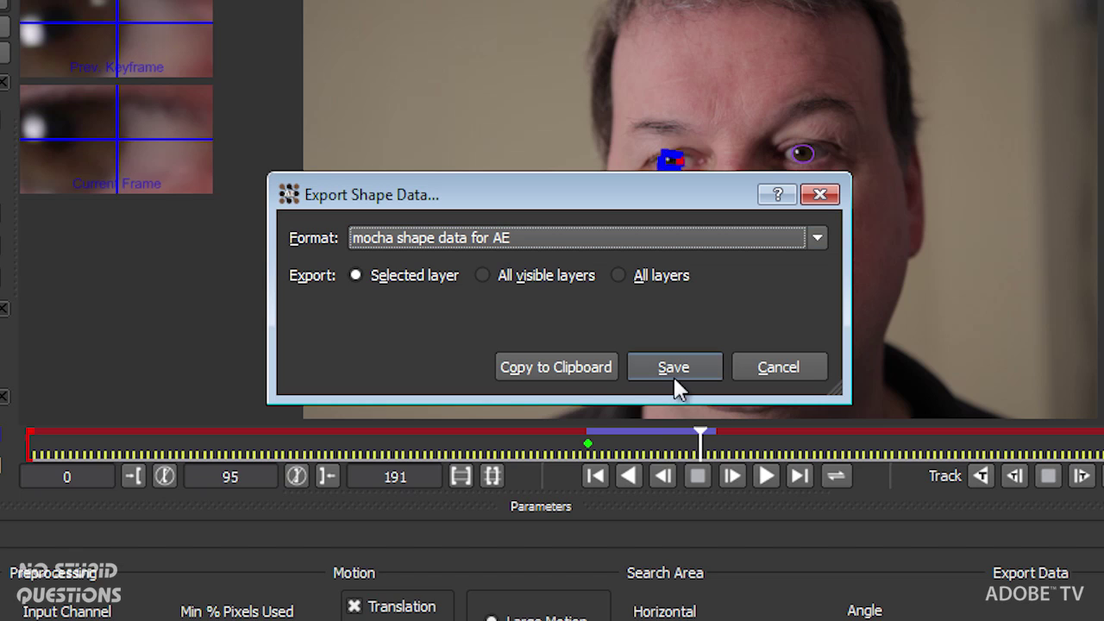
pyautogui.click(779, 367)
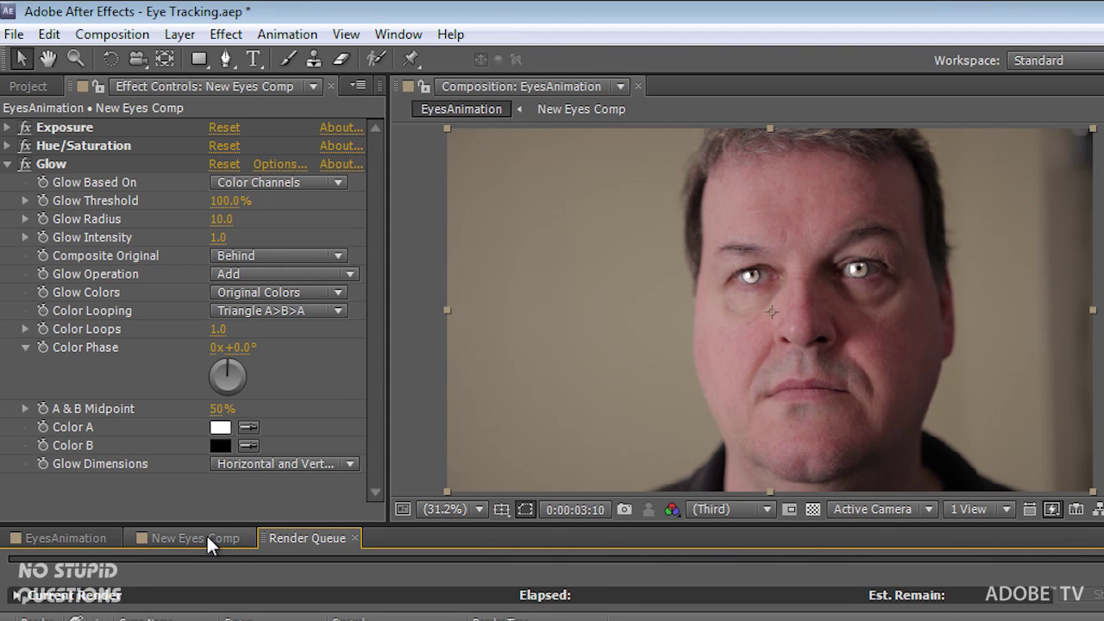
# - Switch to After Effects, hide the New Eyes Comp layer in the EyesAnimation composition, and return to the New Eyes Comp composition
pyautogui.click(195, 536)
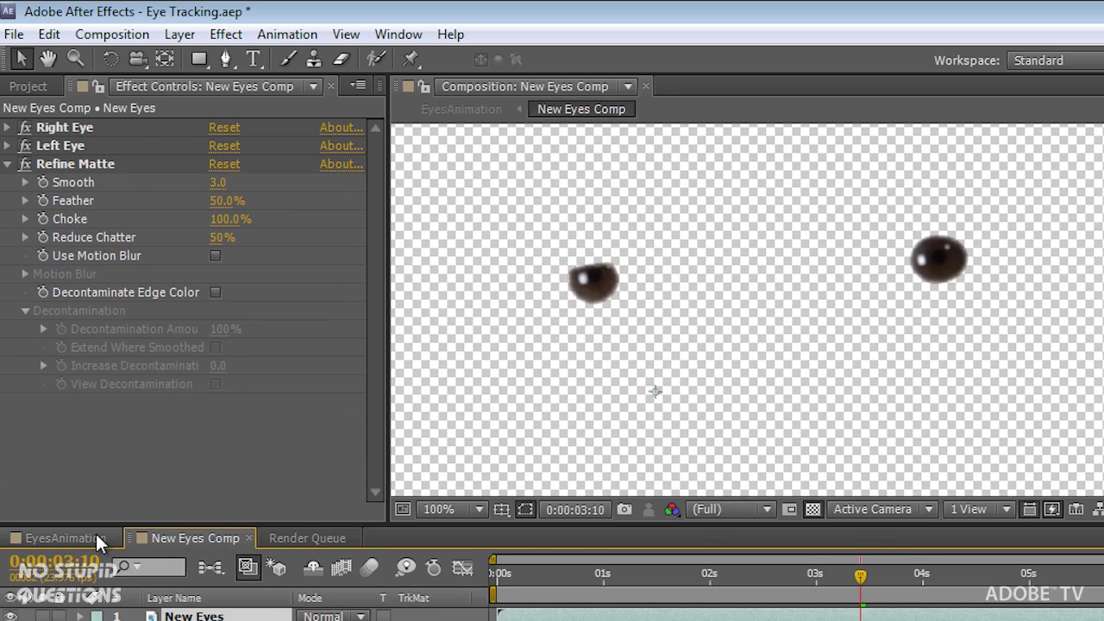
pyautogui.click(96, 538)
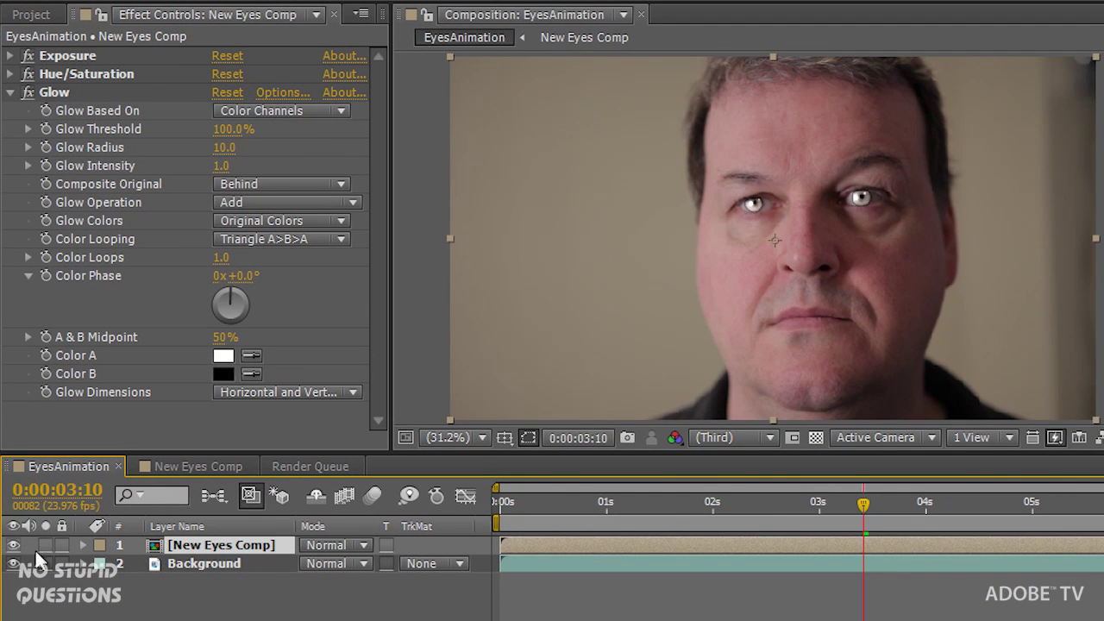
pyautogui.click(13, 545)
pyautogui.click(200, 566)
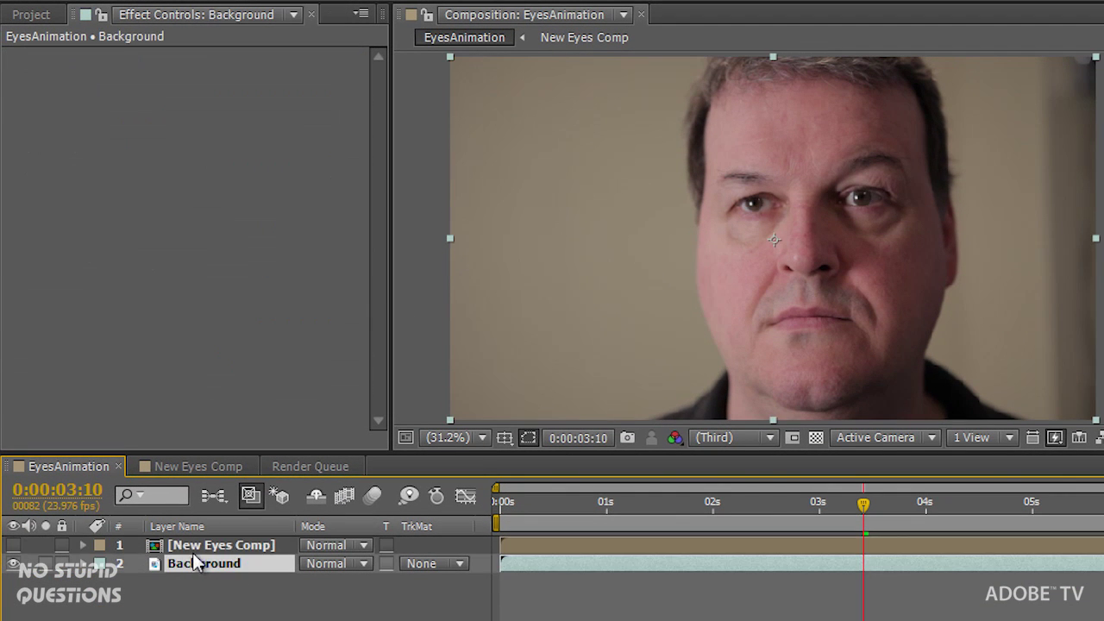
pyautogui.click(202, 464)
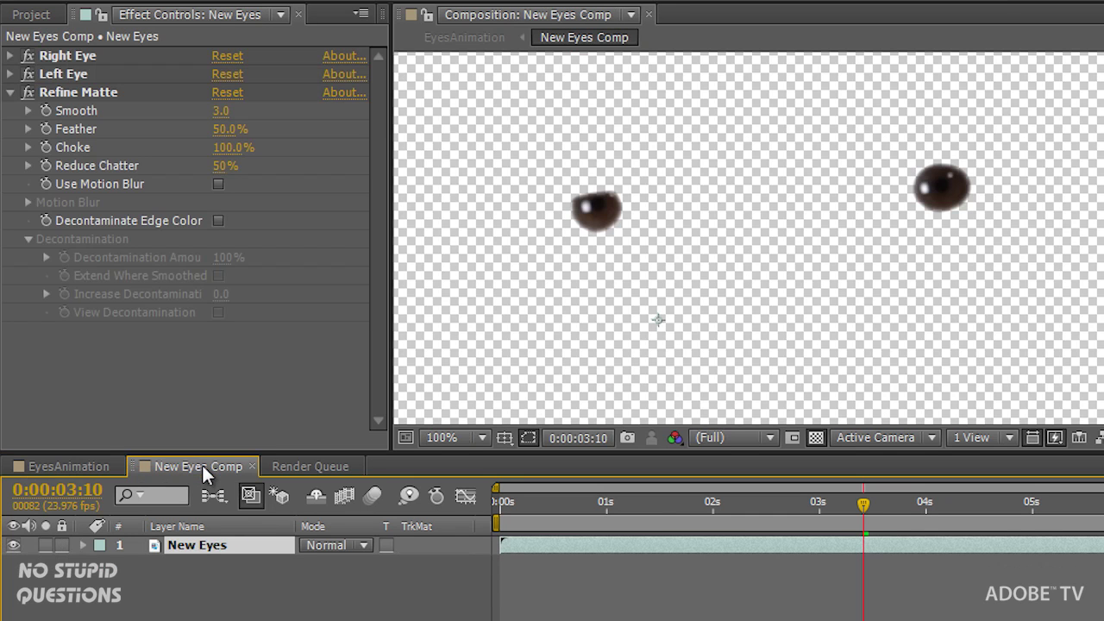
# - Turn off the Refine Matte effect on the New Eyes layer and toggle the Left Eye effect off and on
pyautogui.click(26, 82)
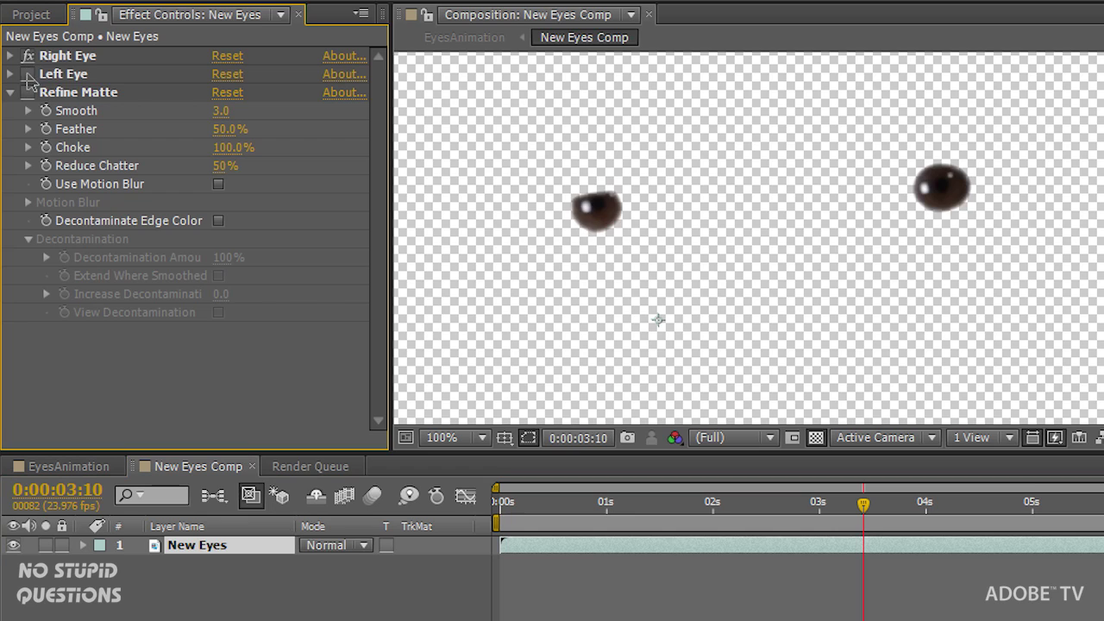
pyautogui.click(28, 74)
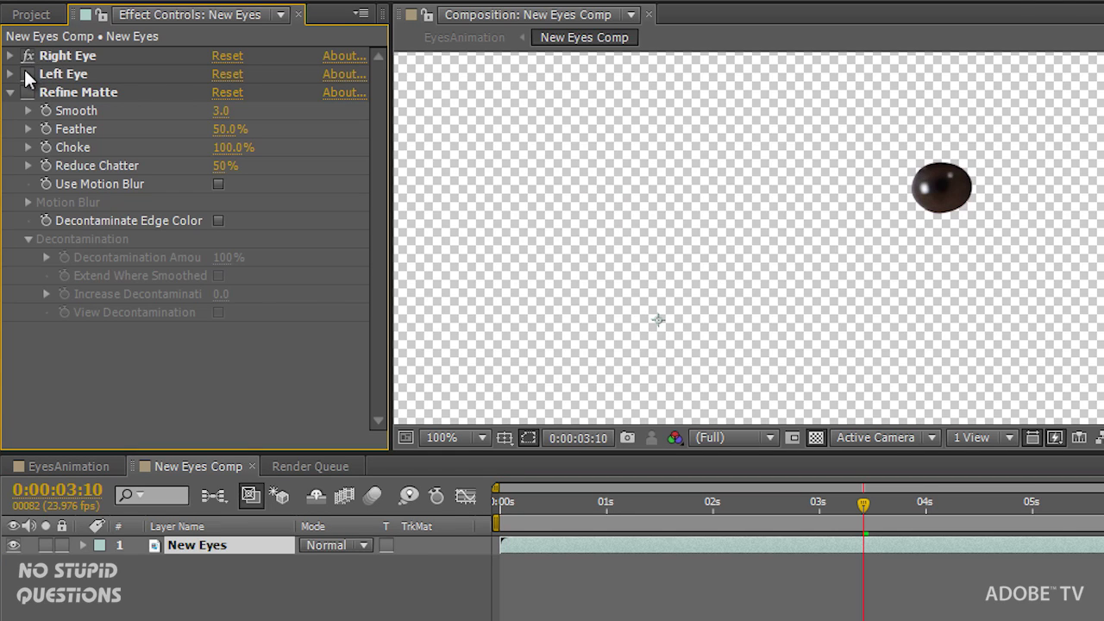
pyautogui.click(28, 74)
pyautogui.click(82, 56)
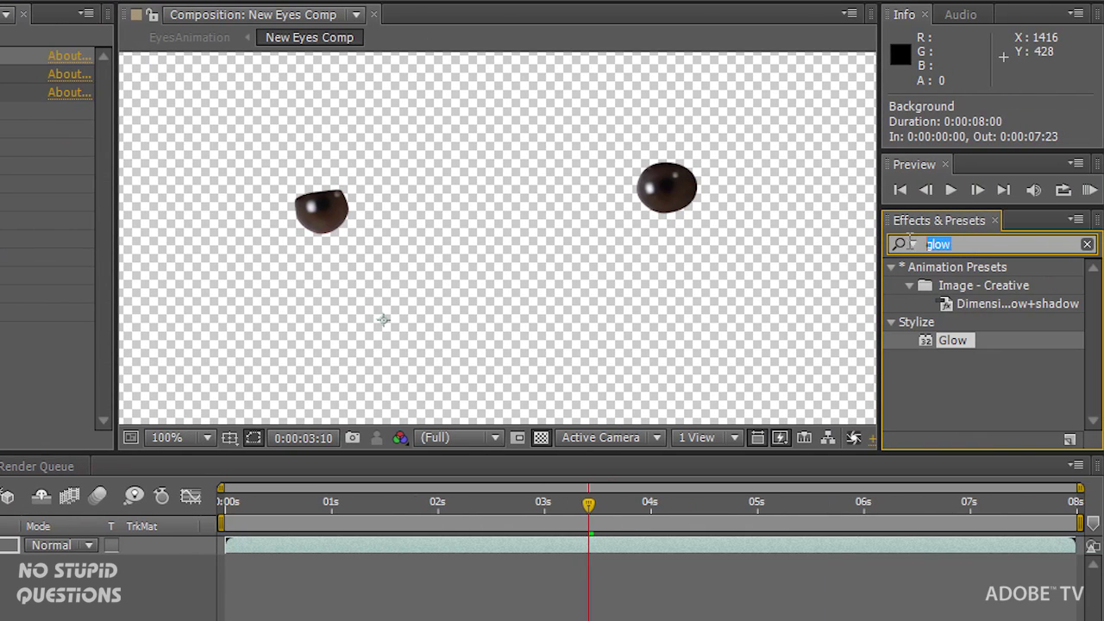
# - Search the available effects for "refine" and locate the Refine Matte effect
pyautogui.click(901, 244)
pyautogui.write('refine')
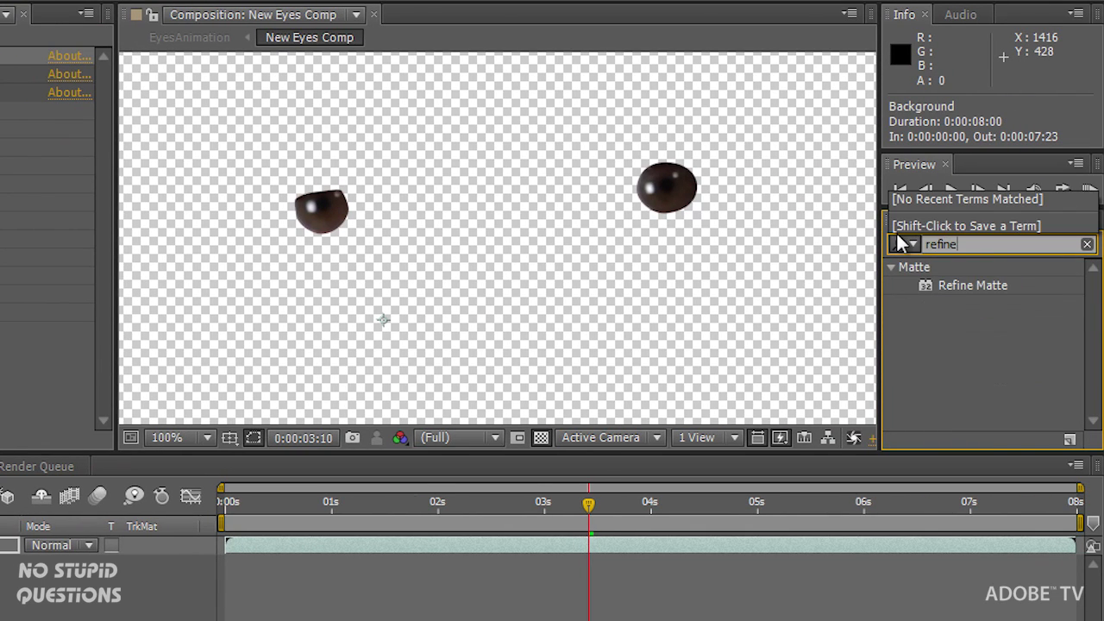
pyautogui.click(927, 289)
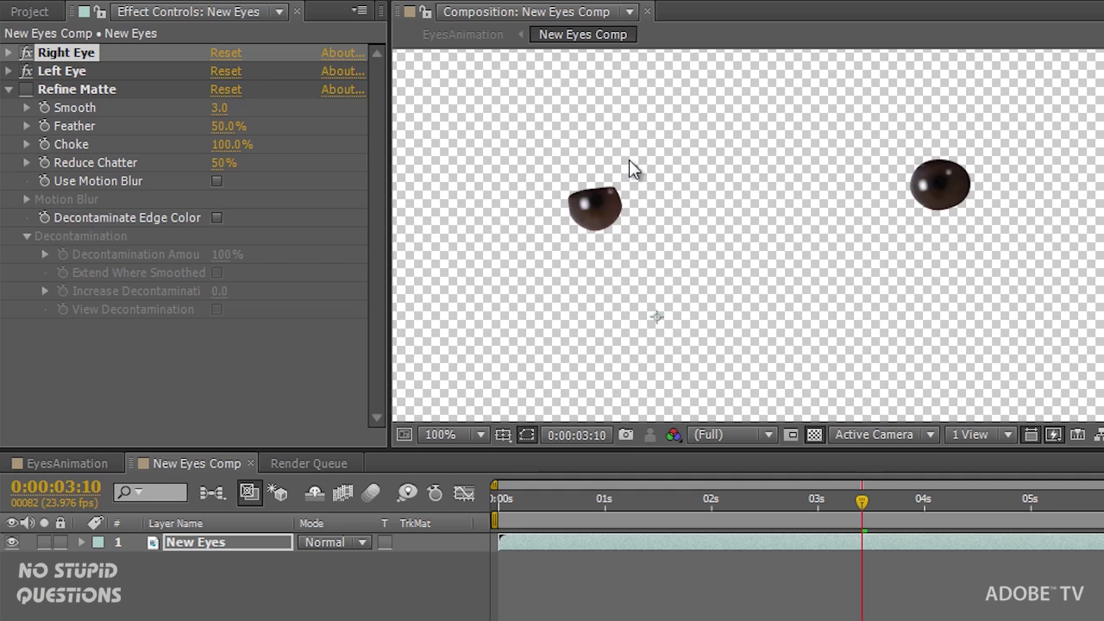
# - Toggle the Left Eye and Right Eye effects on the New Eyes layer and turn the Refine Matte effect back on
pyautogui.click(27, 71)
pyautogui.click(27, 53)
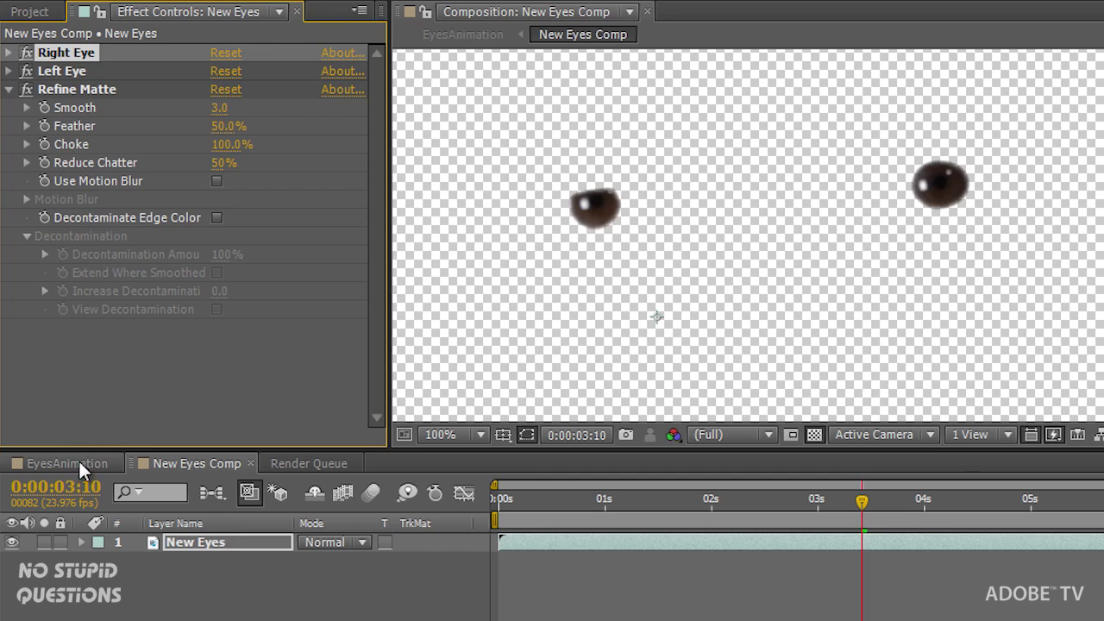
# - Return to the EyesAnimation composition and make the New Eyes Comp layer visible over the Background layer
pyautogui.click(79, 463)
pyautogui.click(156, 543)
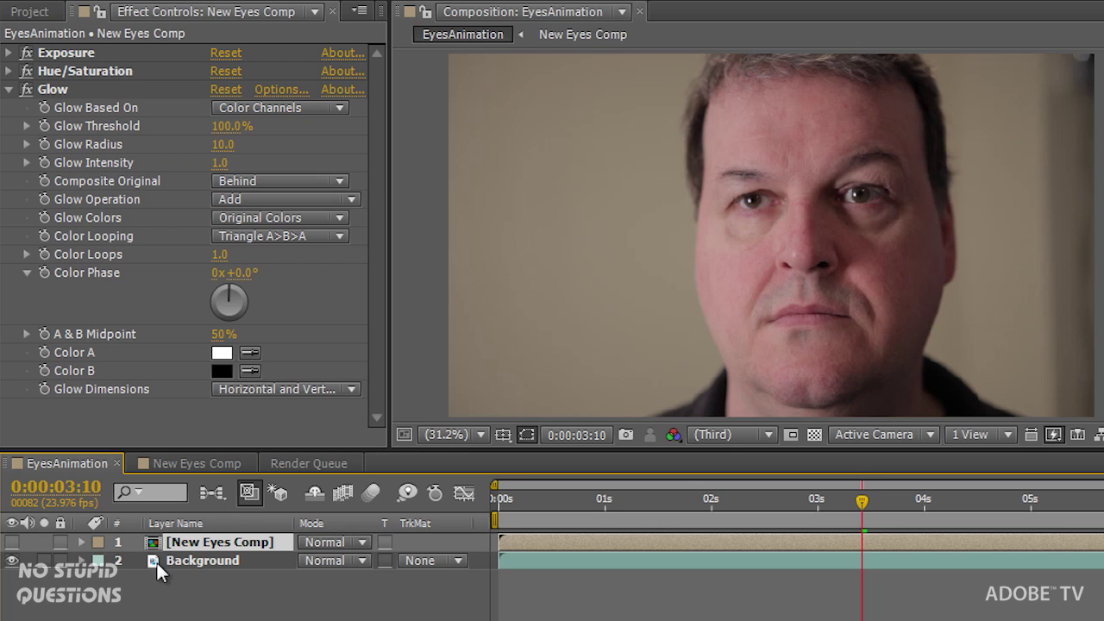
pyautogui.click(13, 542)
# - Compare the effects on the Background and New Eyes Comp layers, and review the nested New Eyes Comp before returning to EyesAnimation
pyautogui.click(192, 559)
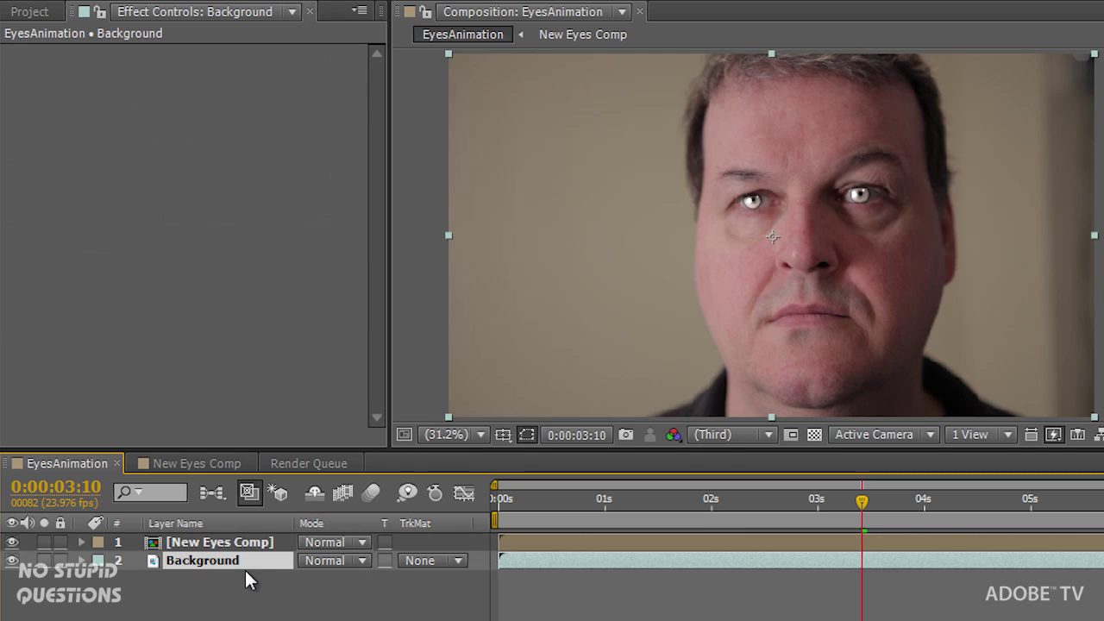
pyautogui.click(159, 545)
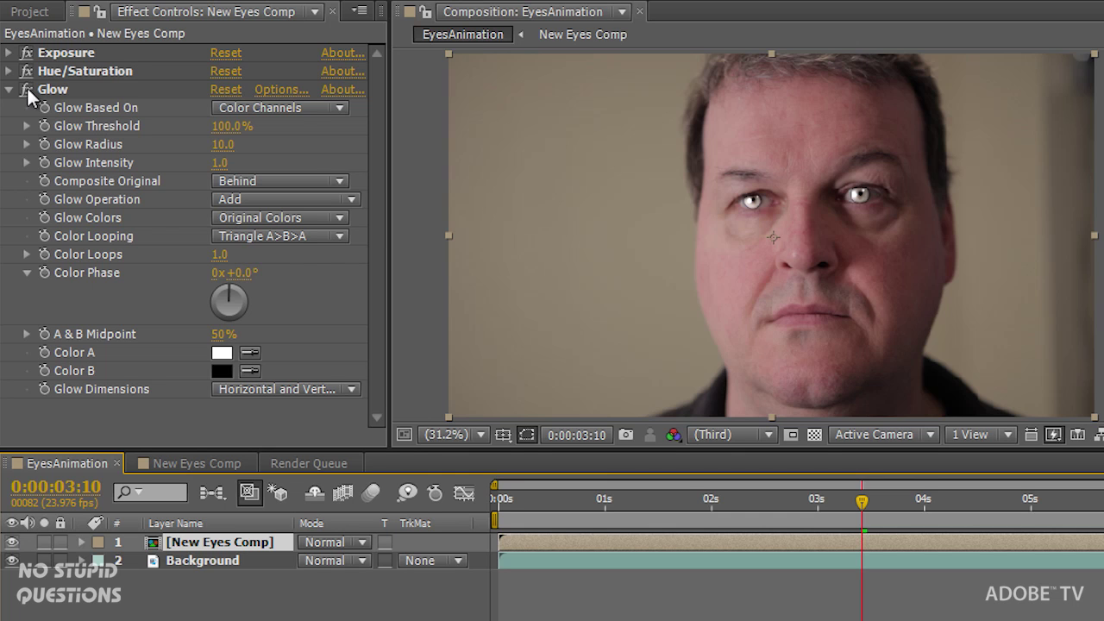
pyautogui.click(203, 464)
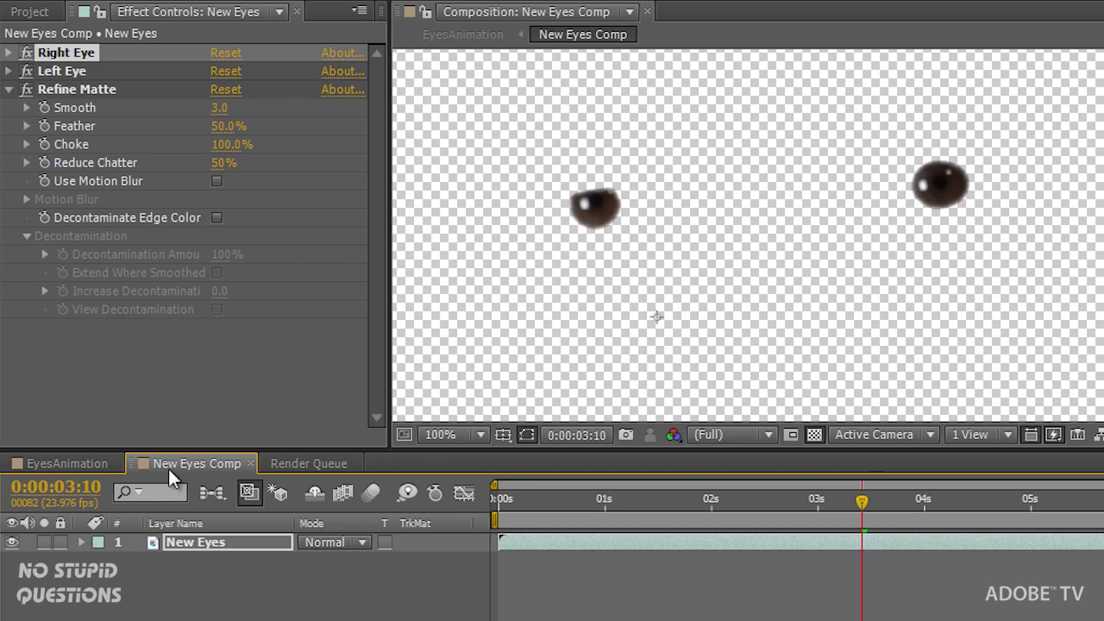
pyautogui.click(82, 463)
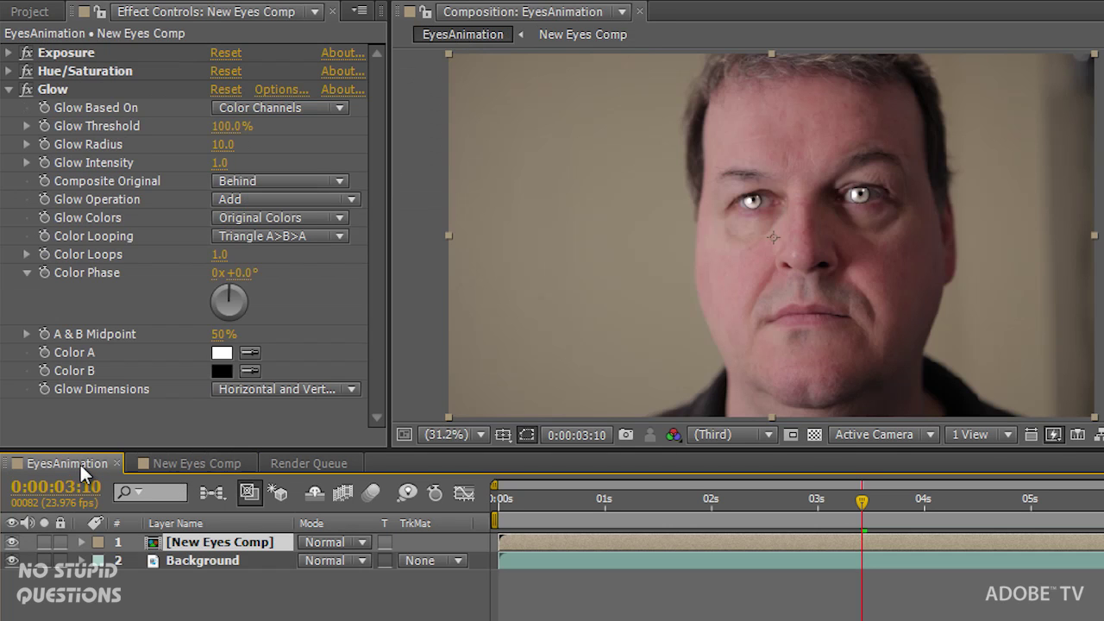
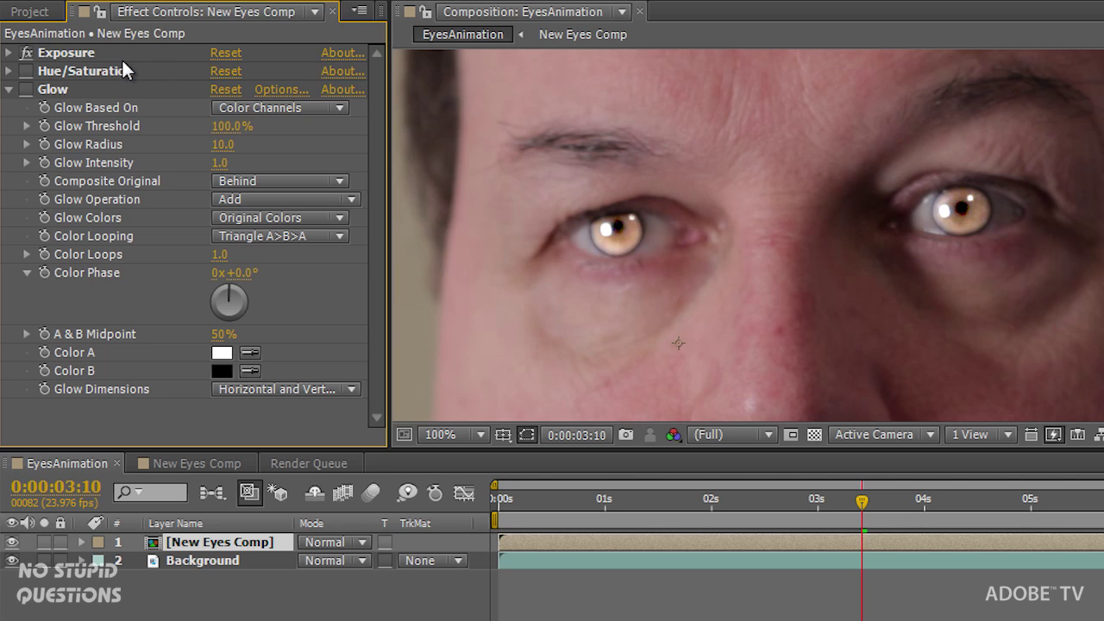
# - Turn on the Hue/Saturation effect on the New Eyes Comp layer and move the current time to 0:00:04:00
pyautogui.click(26, 73)
pyautogui.moveTo(945, 498); pyautogui.dragTo(964, 498)
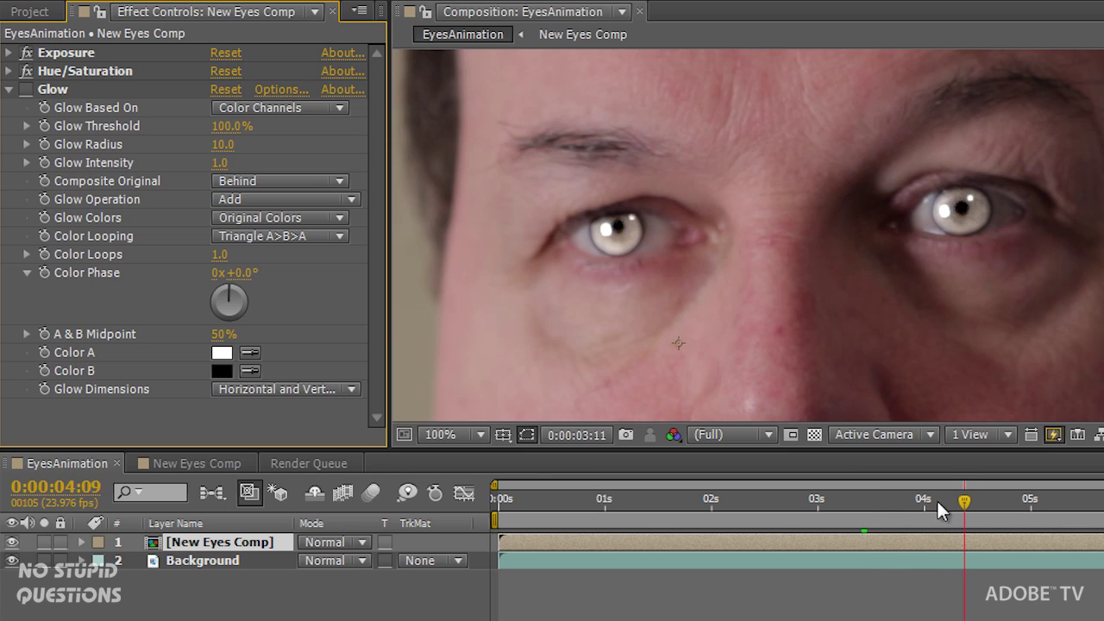
pyautogui.click(923, 498)
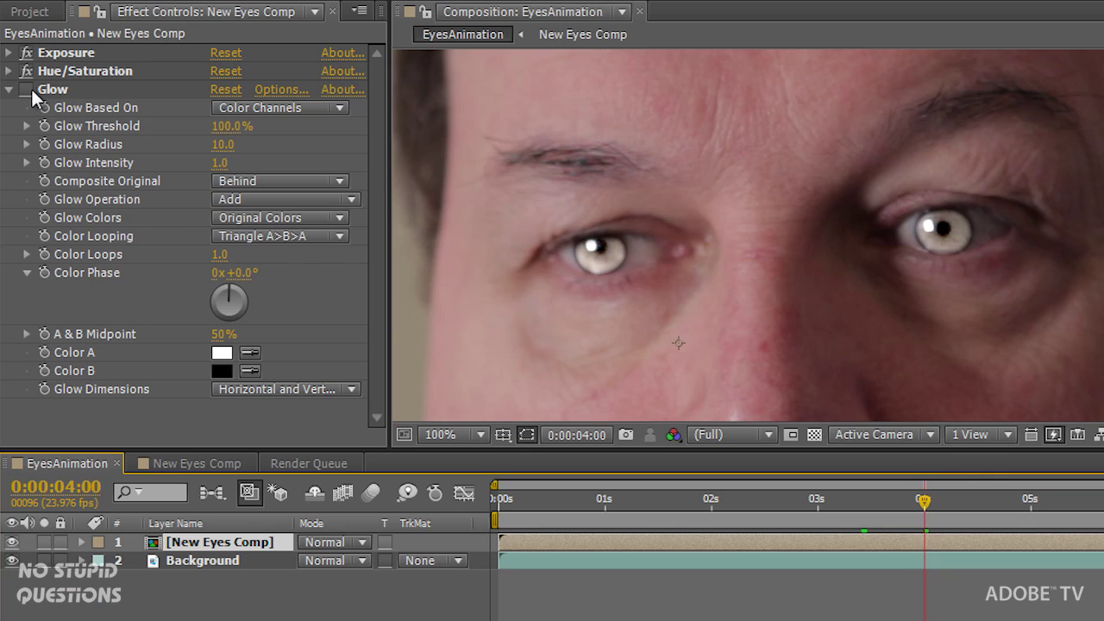
# - Turn on the Glow effect on the New Eyes Comp layer and set its Glow Threshold to 88.2%
pyautogui.click(26, 89)
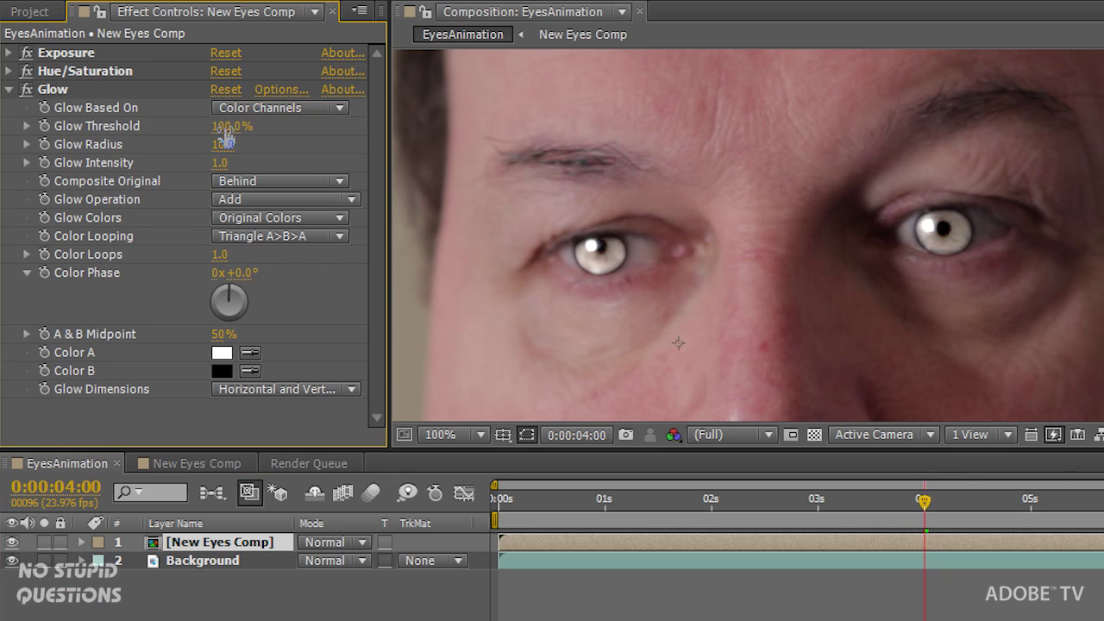
pyautogui.click(52, 90)
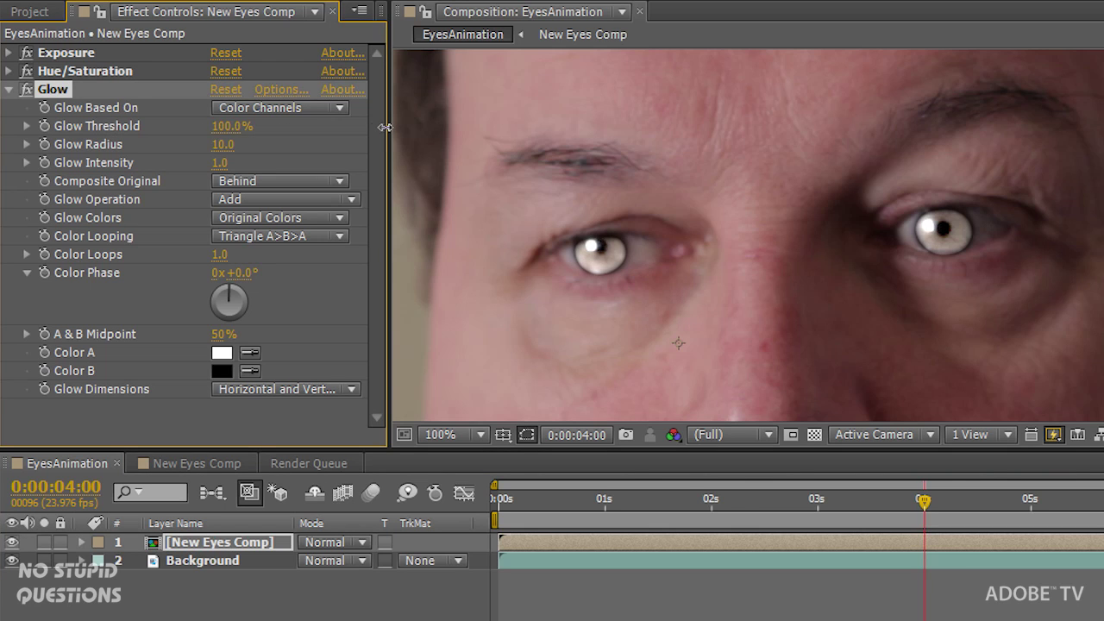
pyautogui.moveTo(385, 127); pyautogui.dragTo(300, 141)
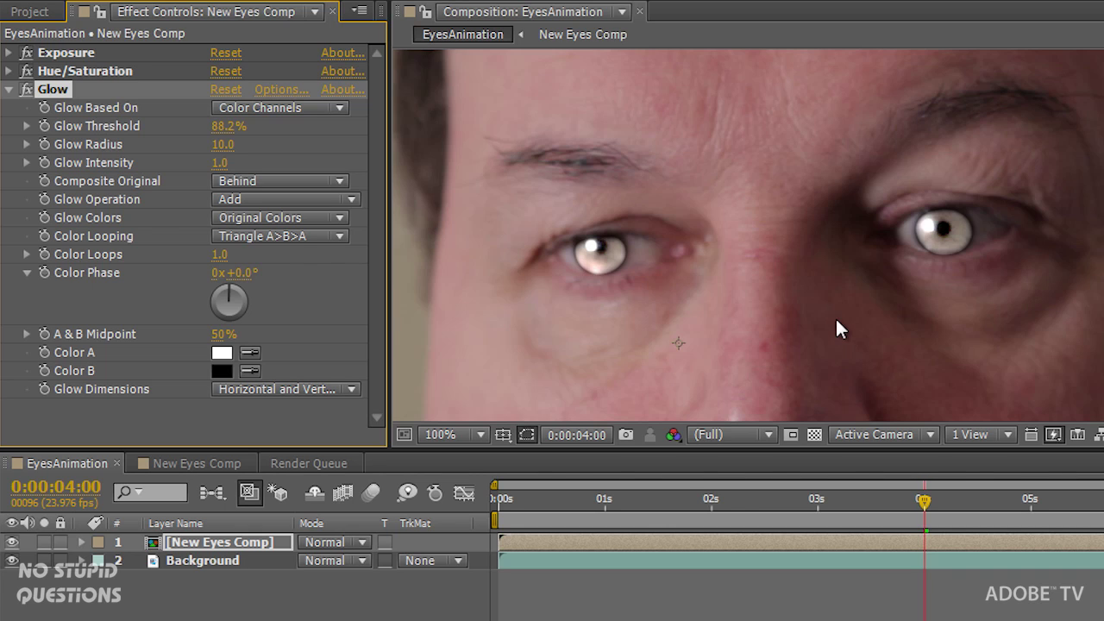
# - Examine the glowing eyes in the whole frame, one frame ahead and at 0:00:05:00
pyautogui.hotkey('shift', '/')
pyautogui.press('pagedown')
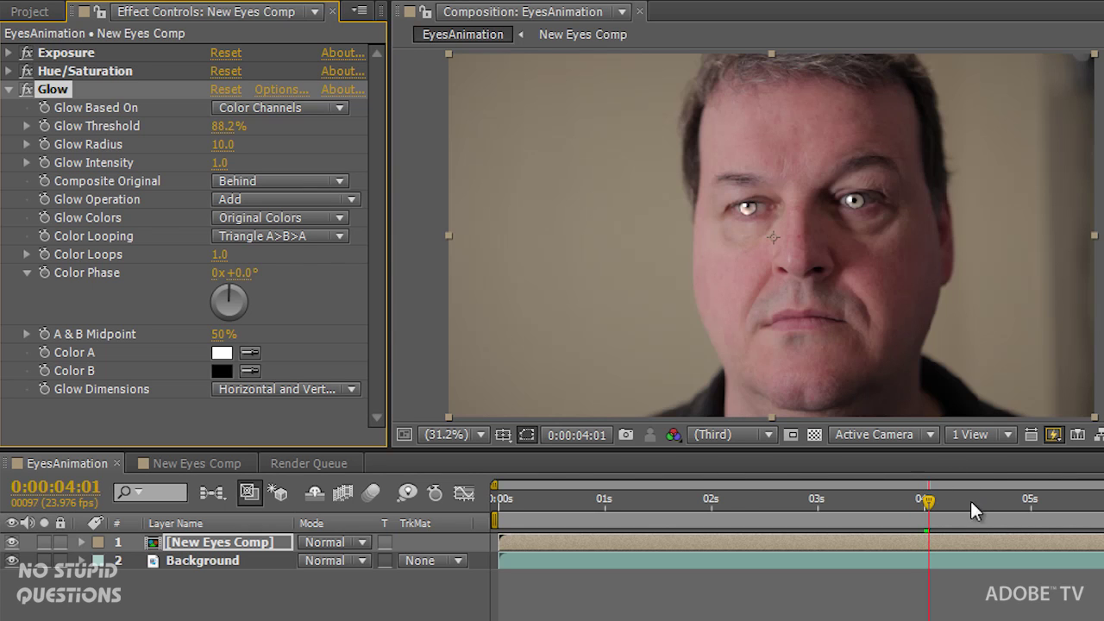
pyautogui.click(1029, 500)
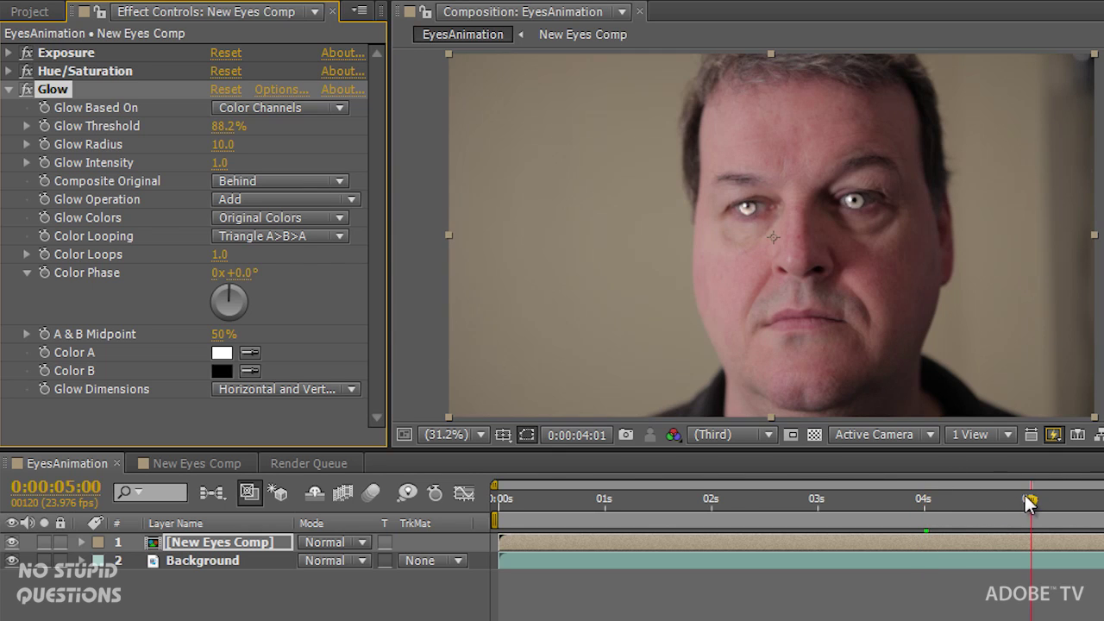